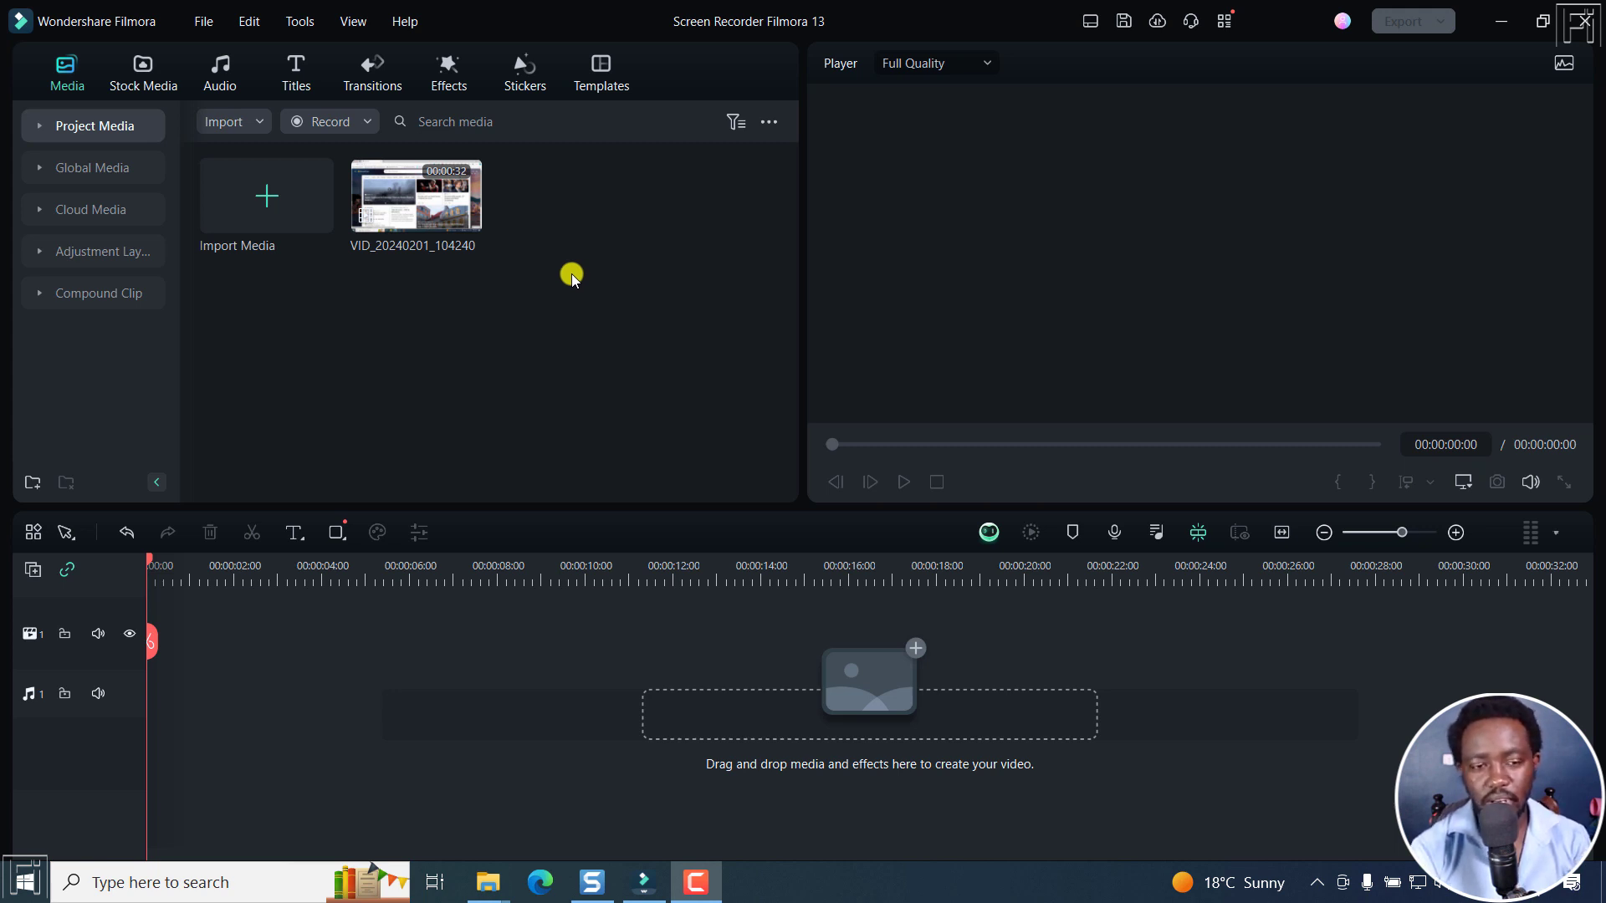
- Add the recording to the timeline and check its camera, screen and microphone tracks
{"action": "mouse_move", "coordinate": [416, 199]}
{"action": "left_mouse_down"}
{"action": "mouse_move", "coordinate": [148, 672]}
{"action": "mouse_move", "coordinate": [142, 727]}
{"action": "left_mouse_up"}
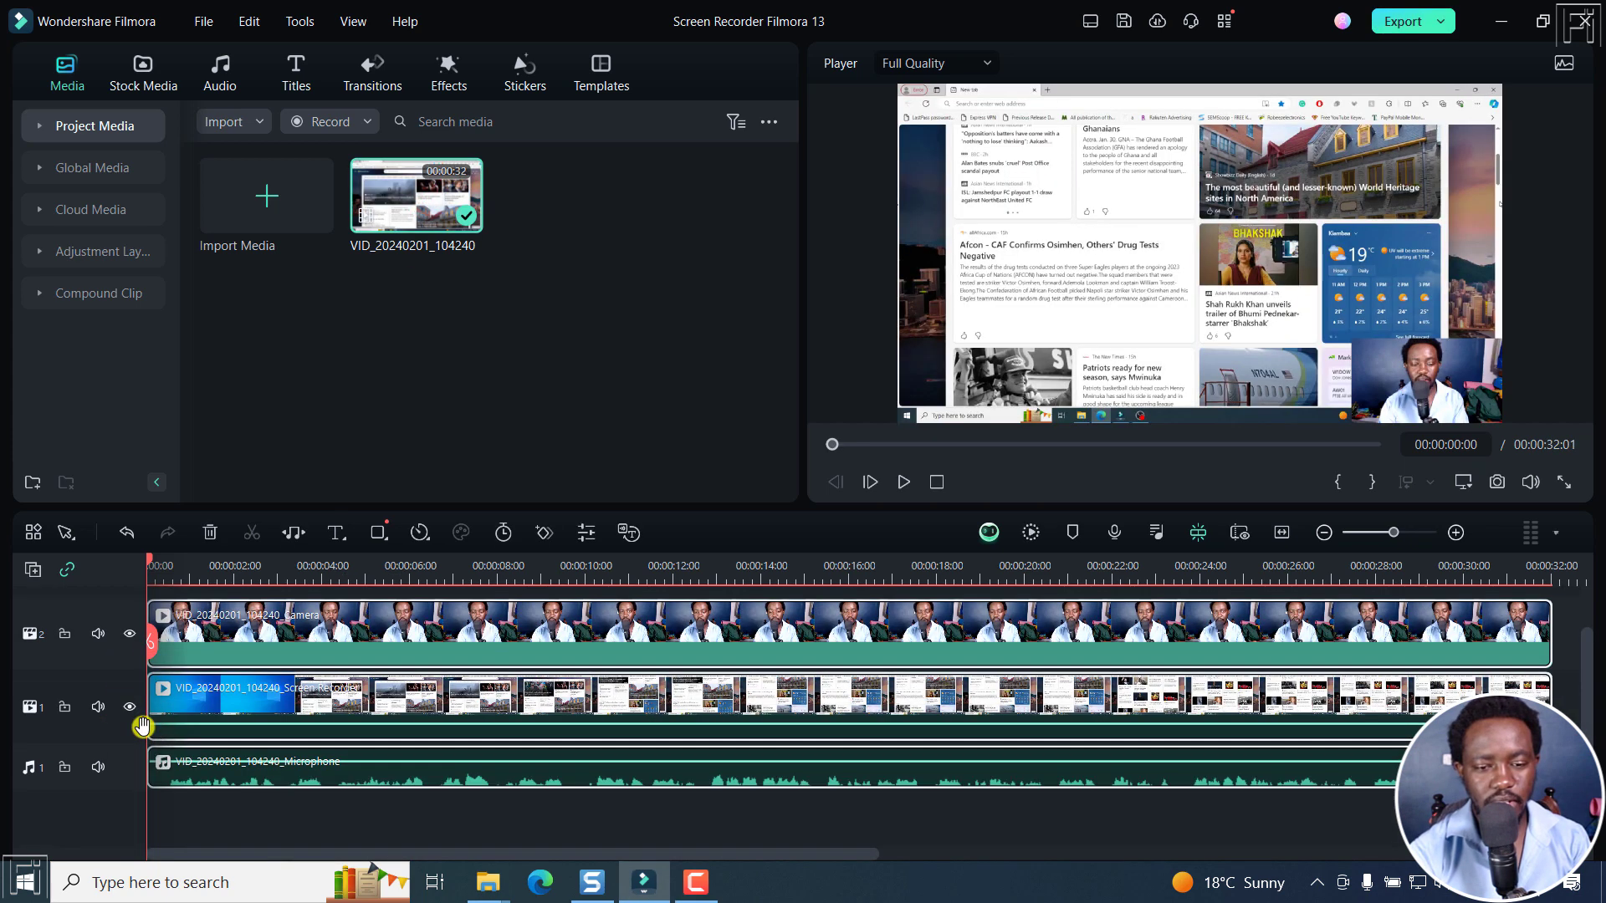
{"action": "left_click", "coordinate": [374, 621]}
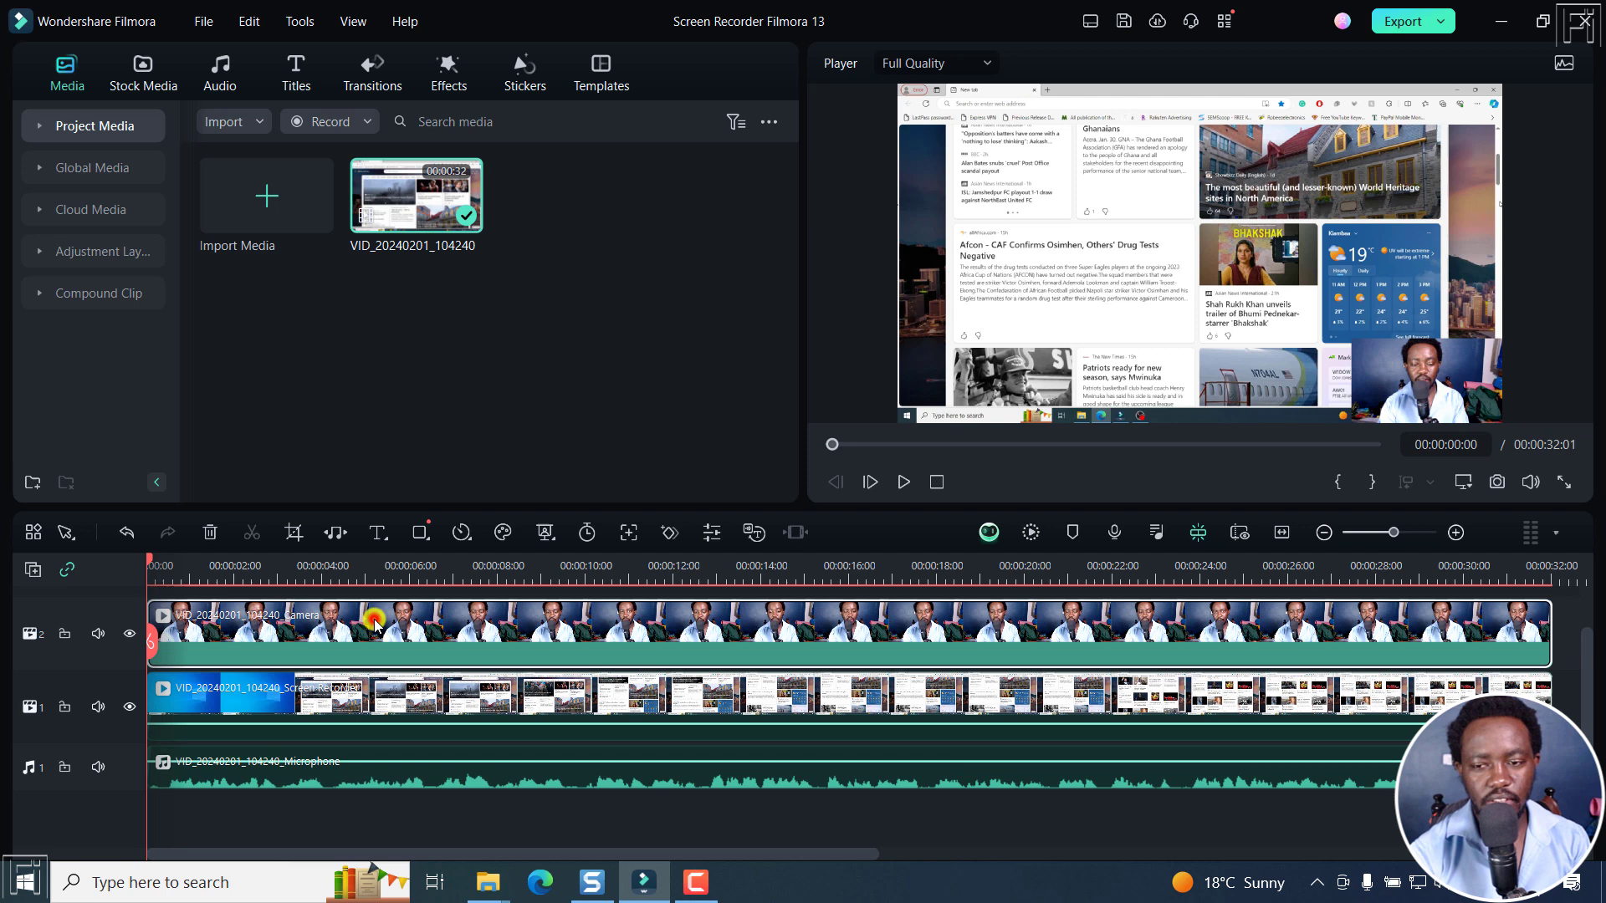
{"action": "left_click", "coordinate": [228, 704]}
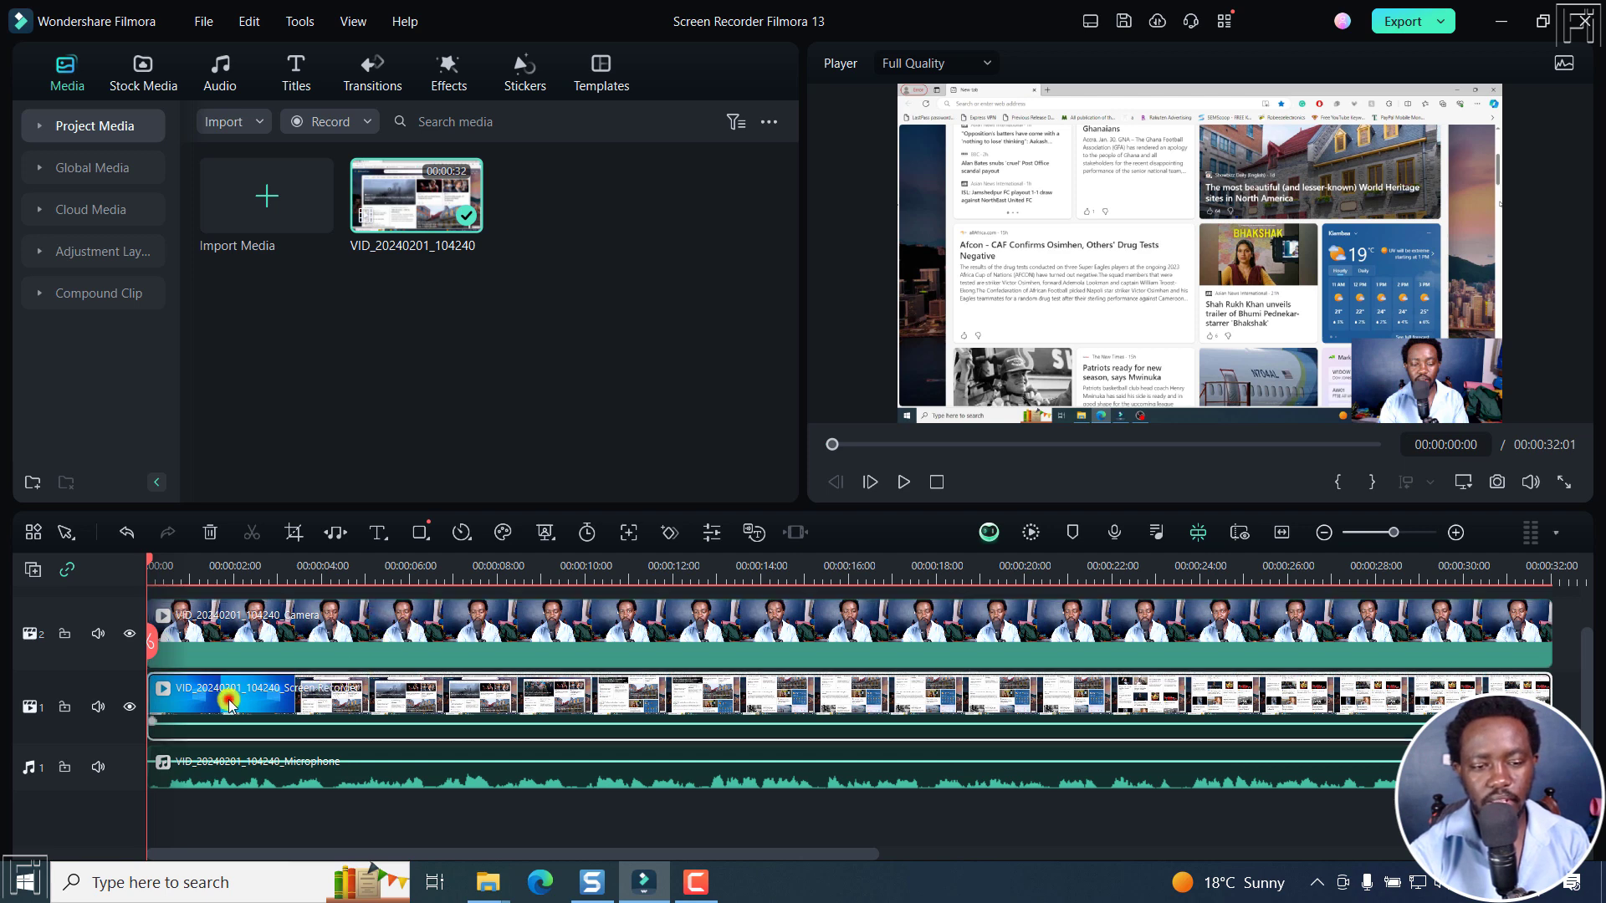
{"action": "left_click", "coordinate": [330, 775]}
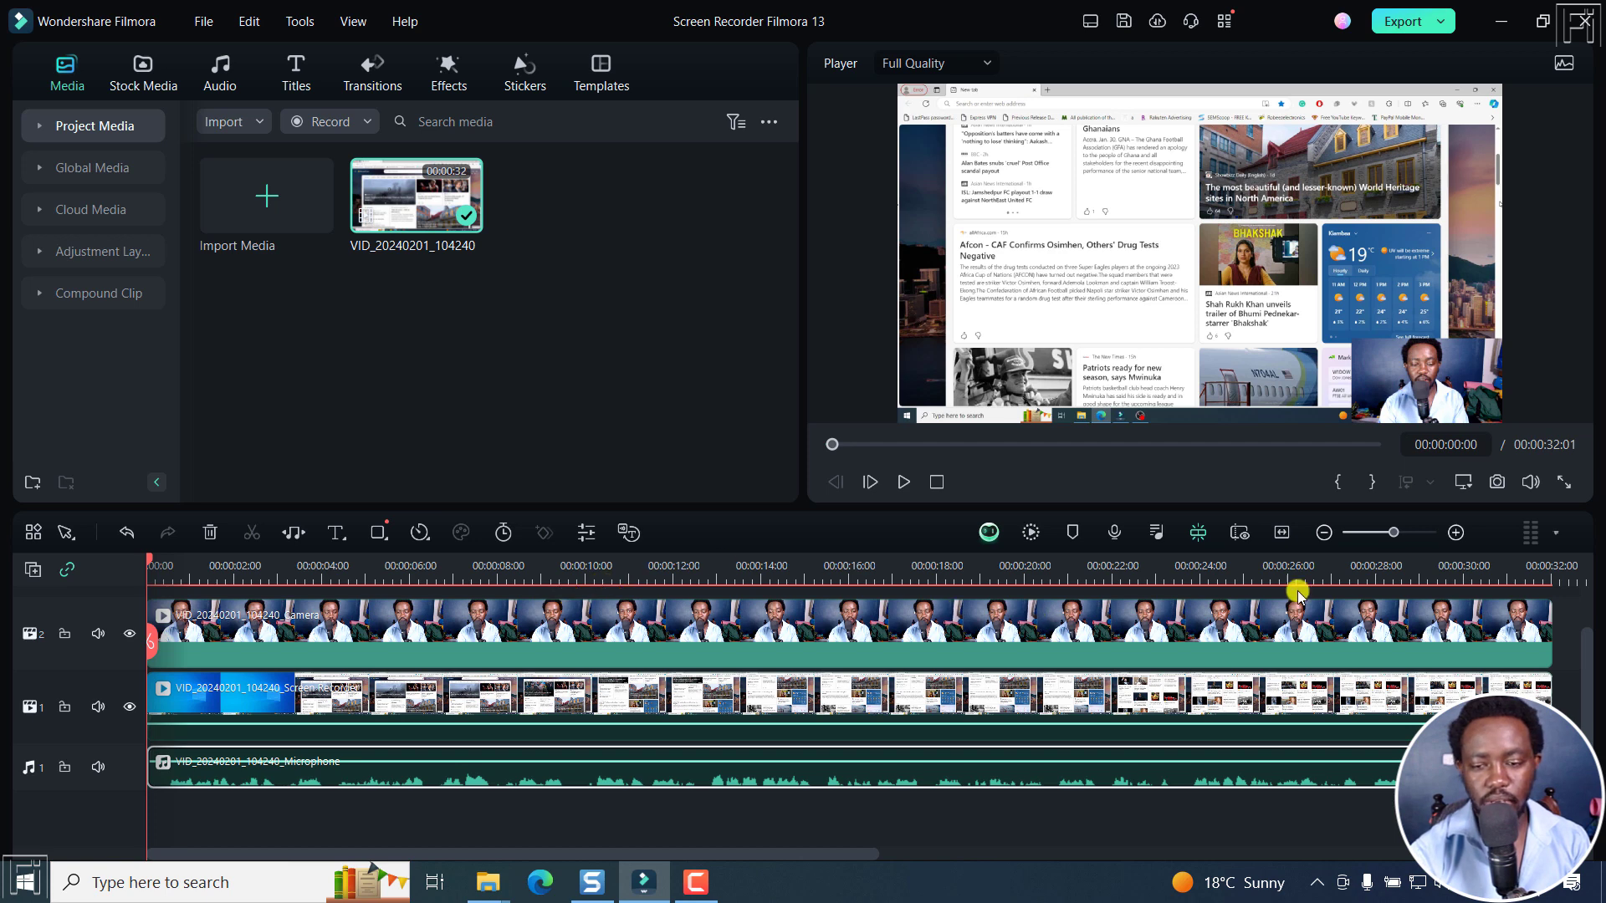
- Zoom the timeline in and out, then enlarge the webcam overlay and undo it
{"action": "left_click", "coordinate": [1452, 534]}
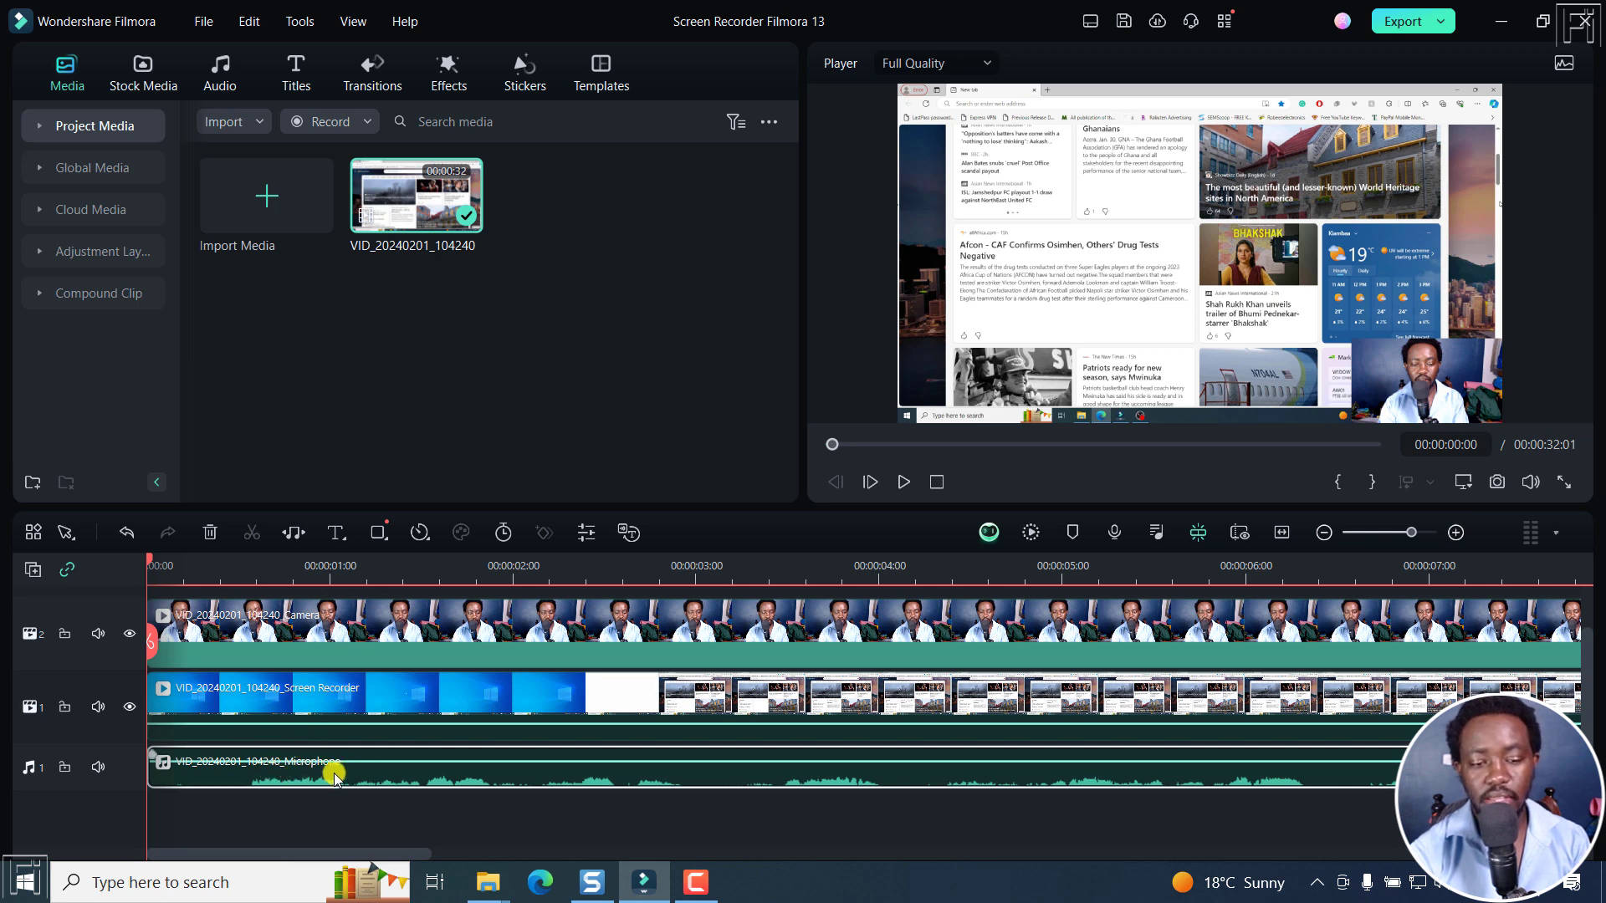
{"action": "left_click", "coordinate": [1279, 532]}
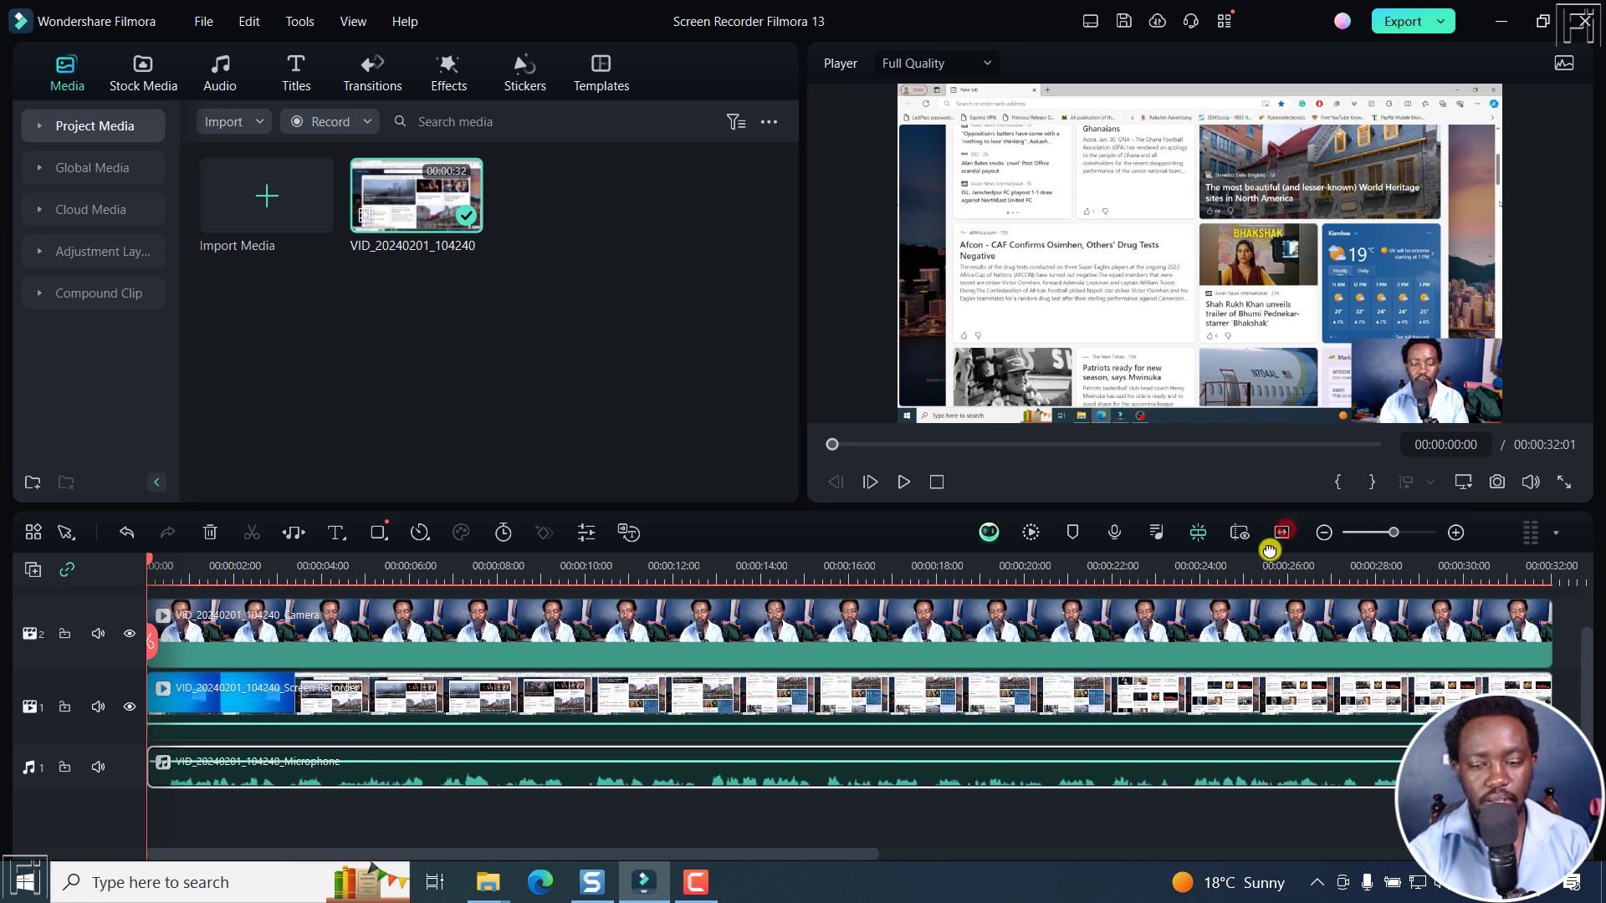
{"action": "left_click", "coordinate": [1303, 628]}
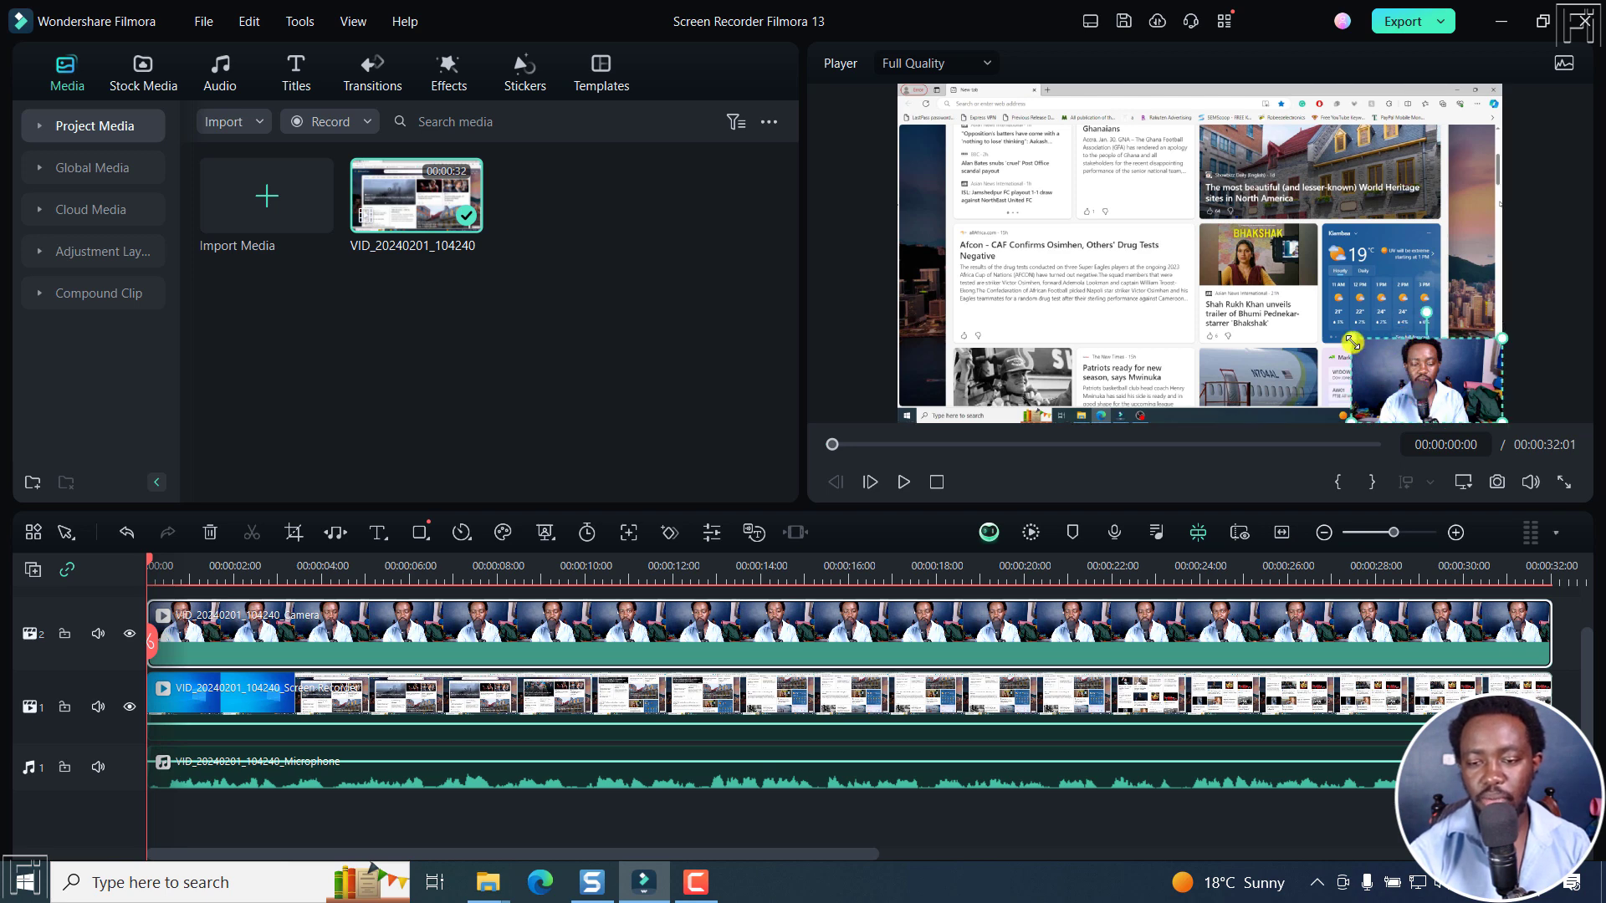
{"action": "left_click_drag", "start_coordinate": [1350, 342], "coordinate": [900, 176]}
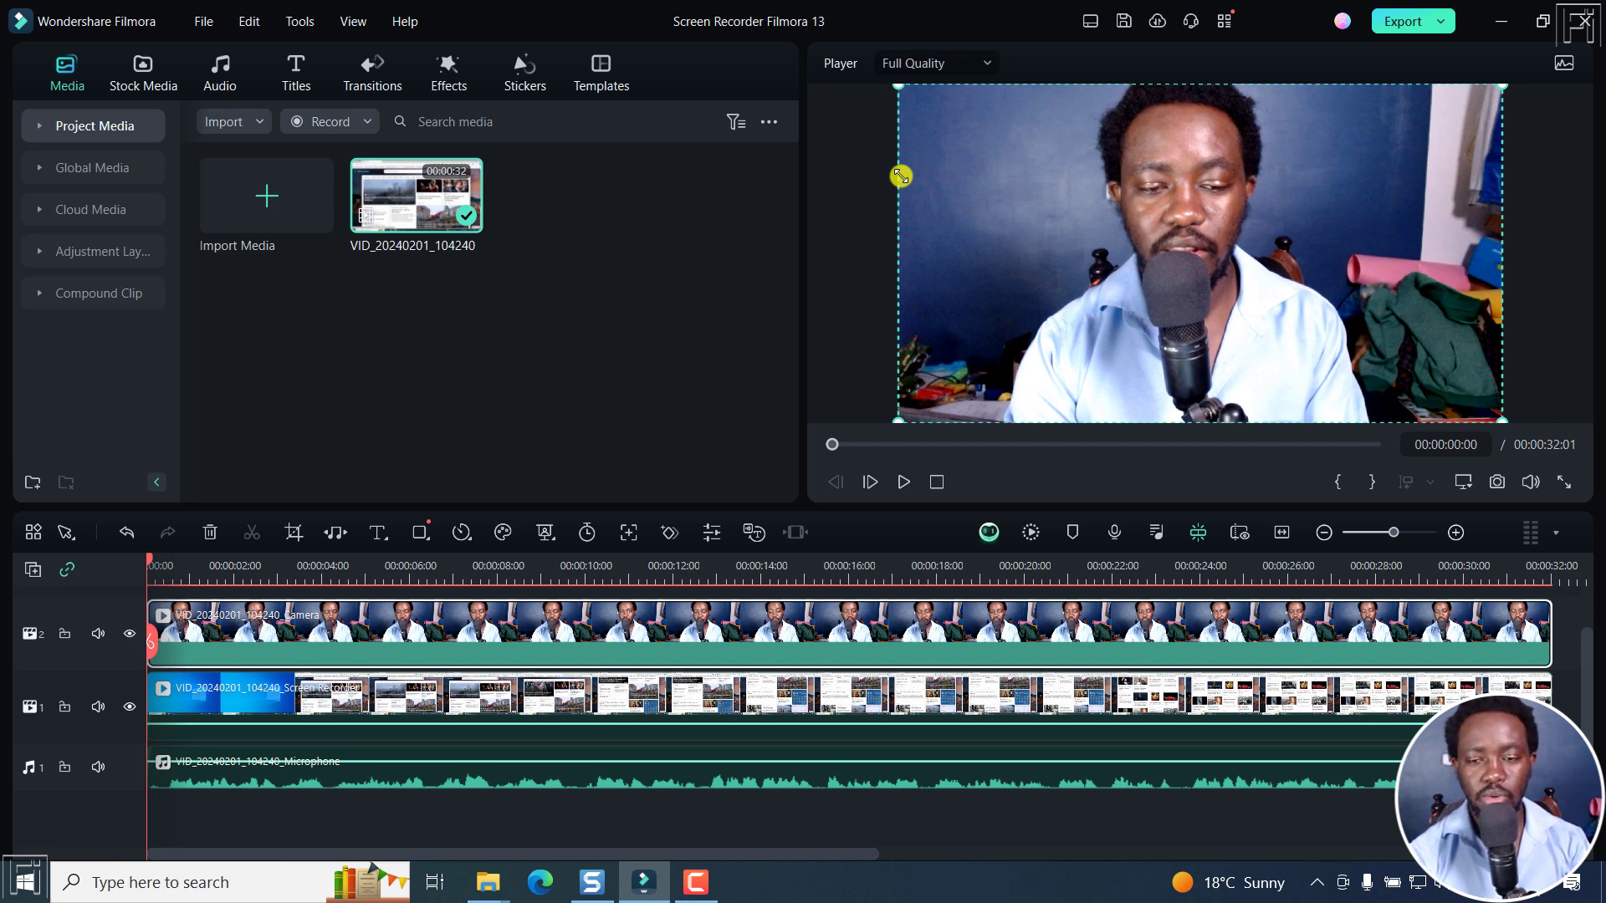
{"action": "key", "text": "ctrl+z"}
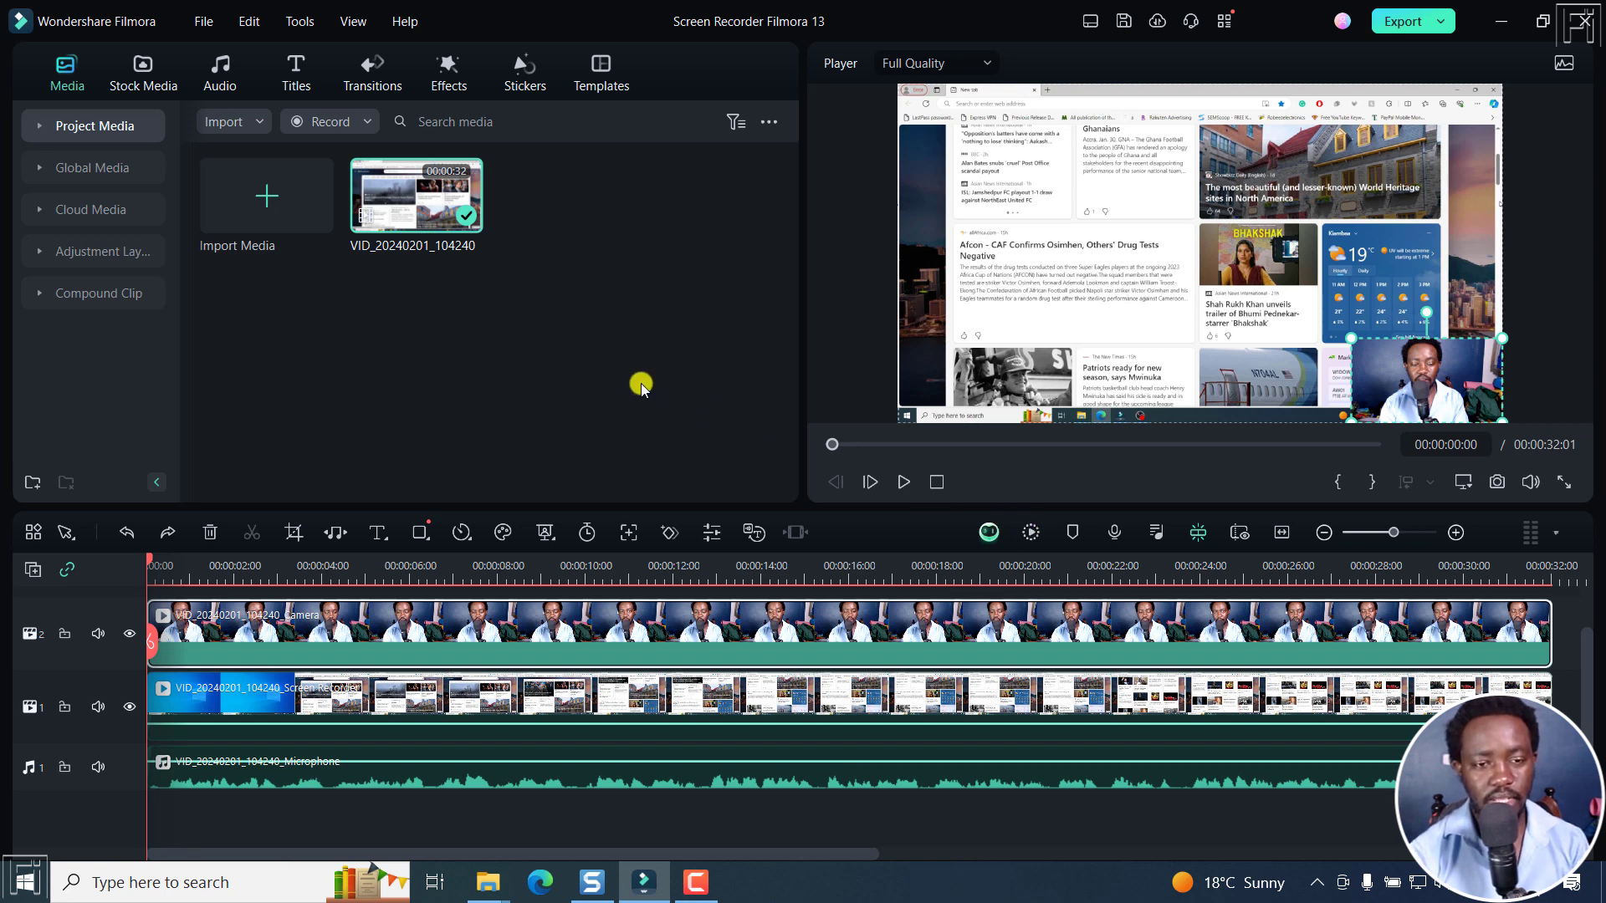
- Search the effects for 'image mask' and apply Image Mask to the camera clip
{"action": "left_click", "coordinate": [439, 75]}
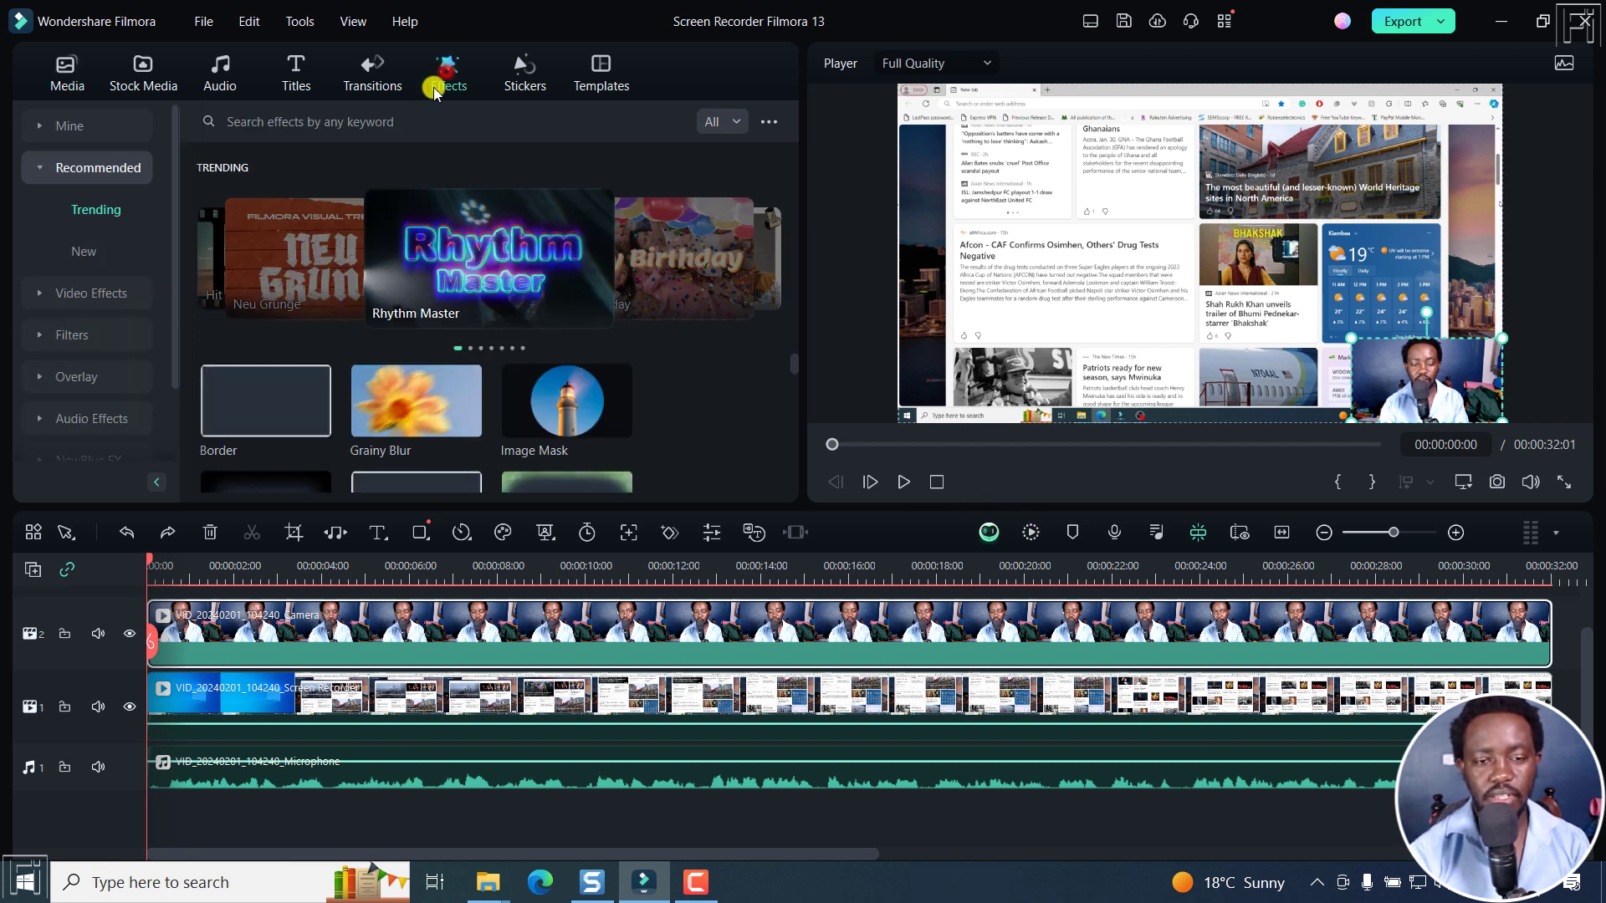
{"action": "left_click", "coordinate": [366, 127]}
{"action": "type", "text": "i"}
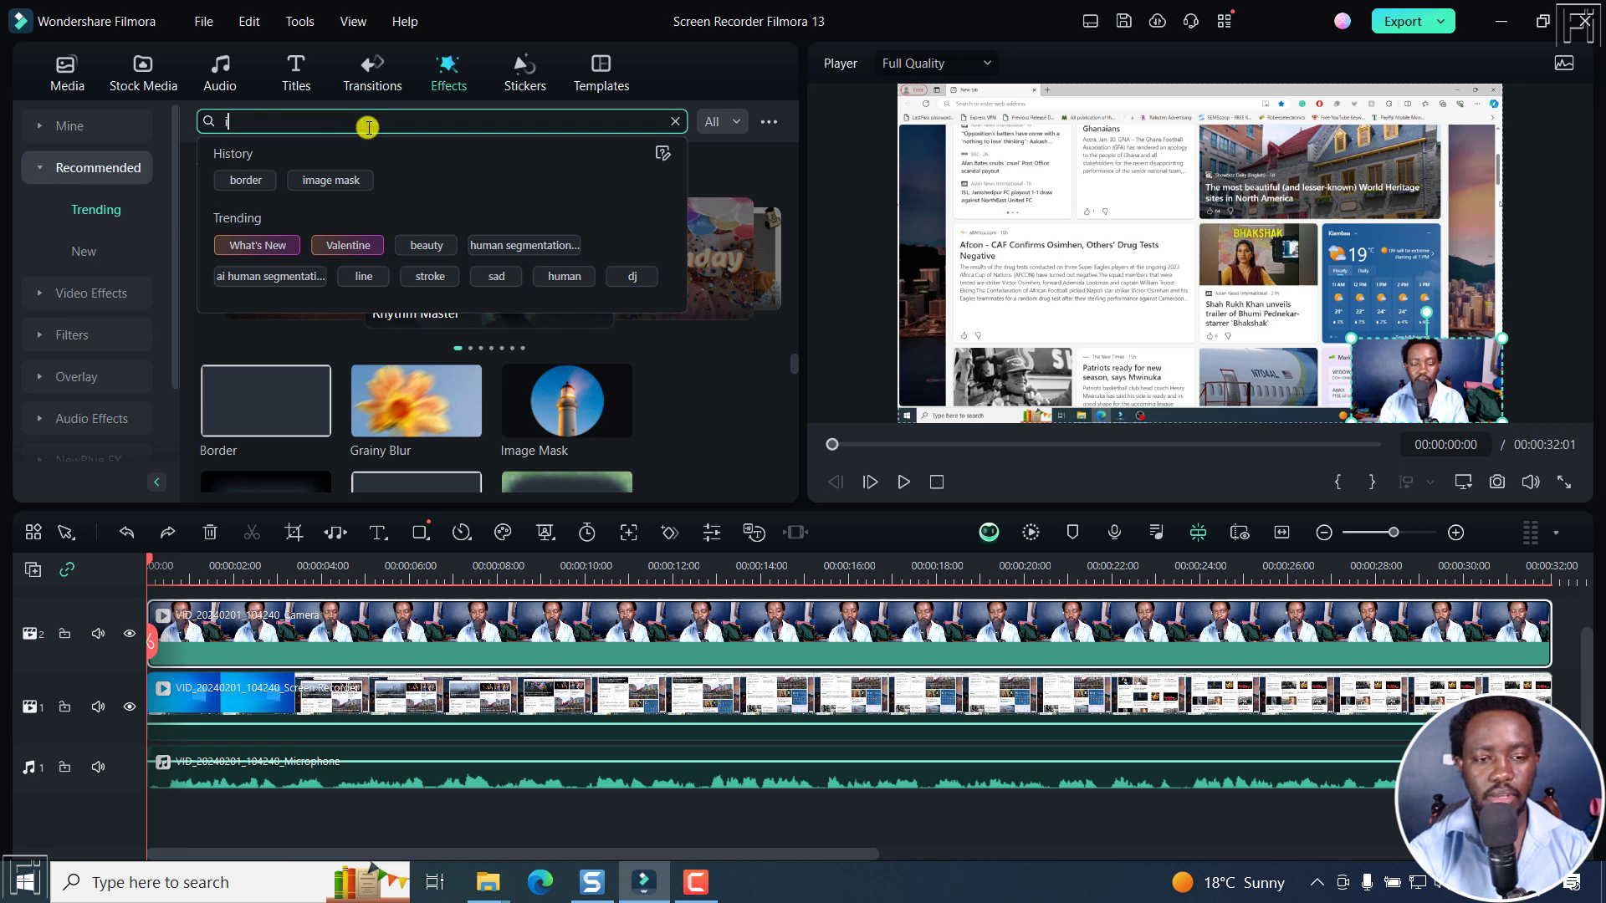
{"action": "type", "text": "mage mask"}
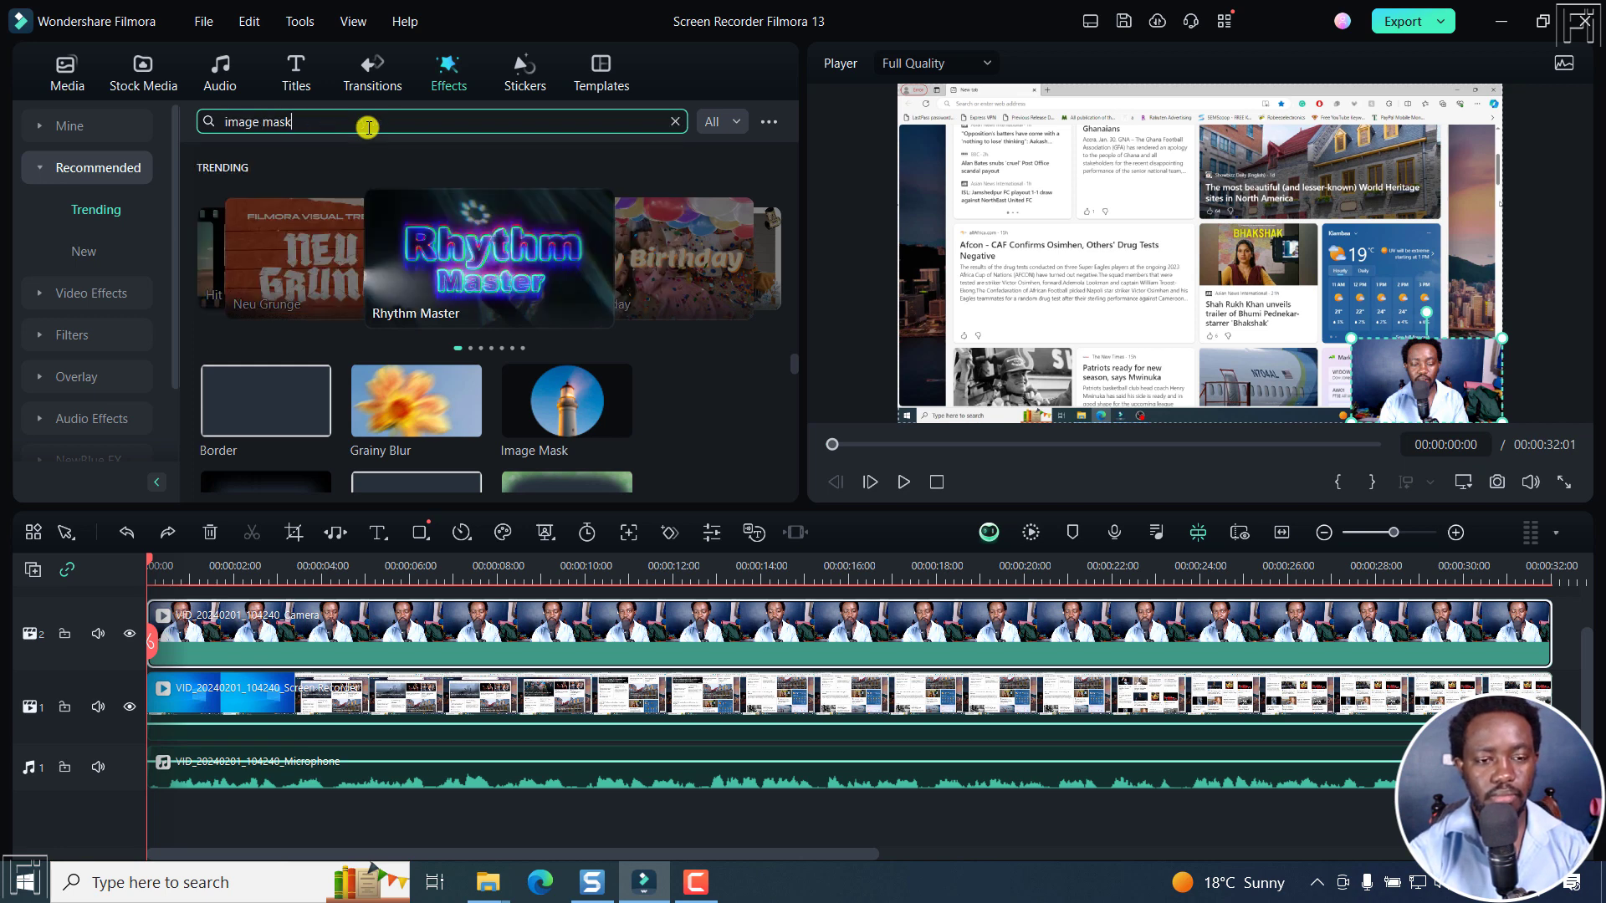
{"action": "key", "text": "Return"}
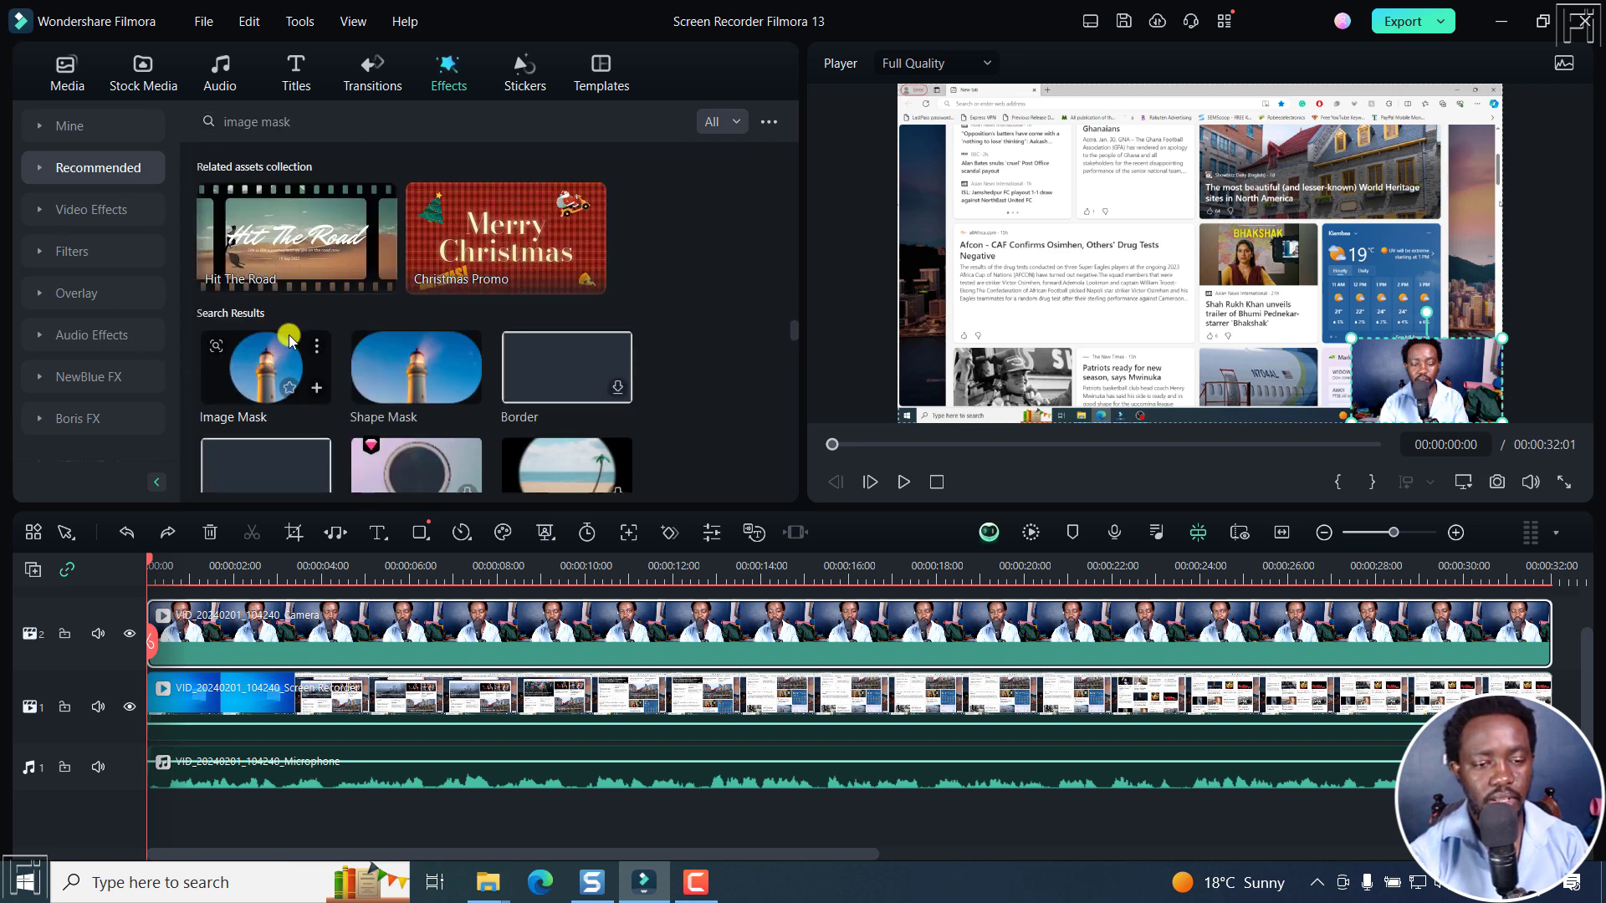
{"action": "left_click", "coordinate": [264, 364]}
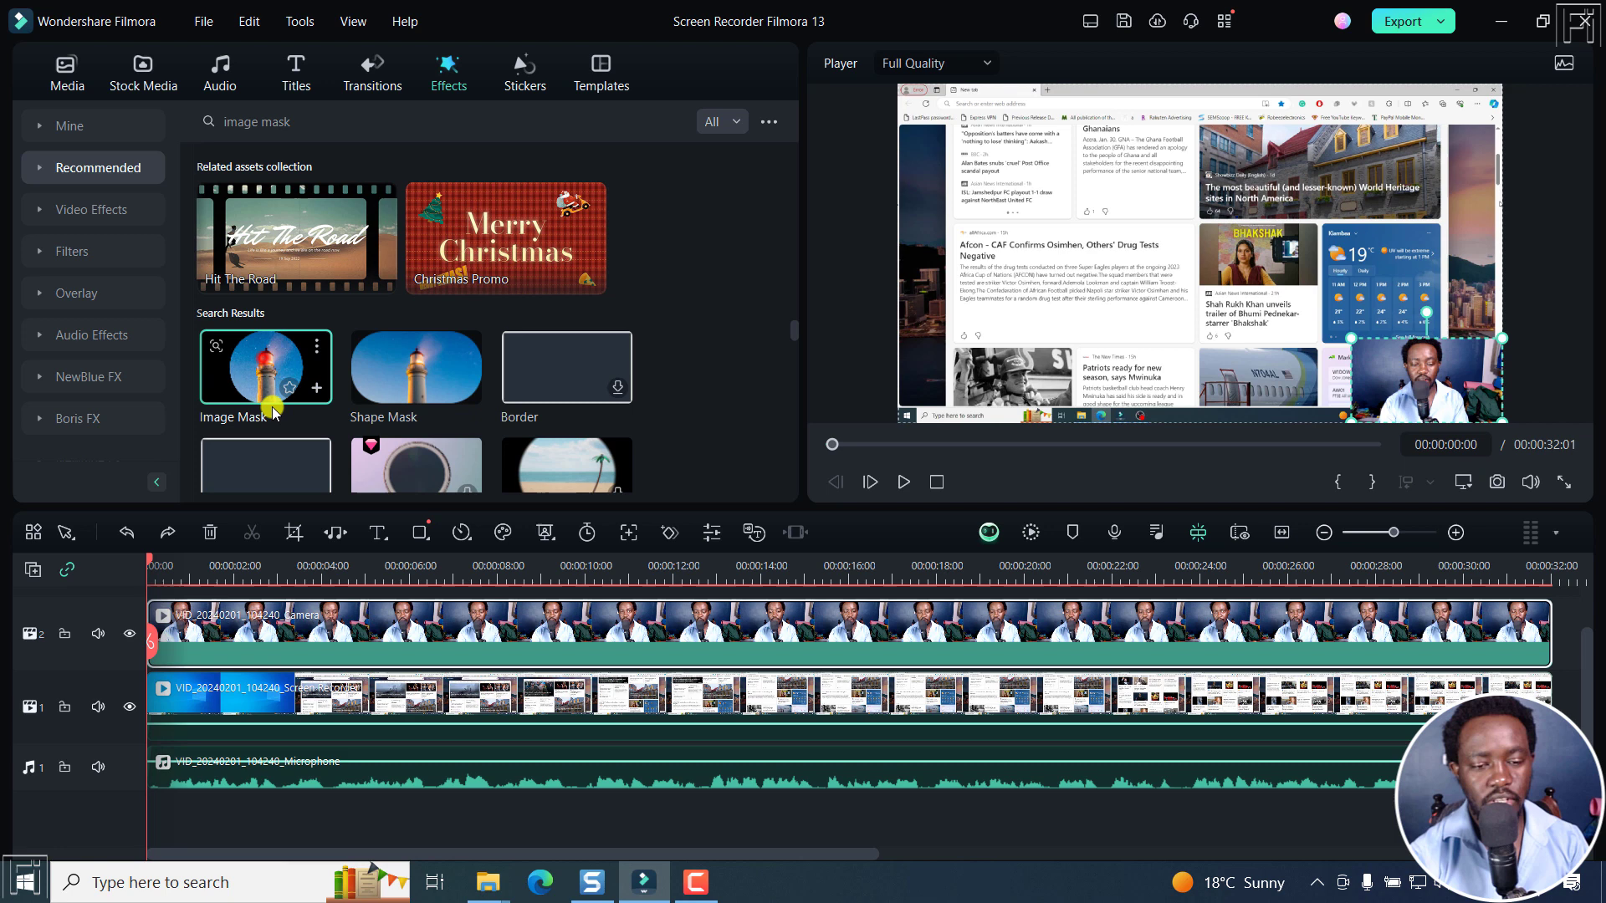
{"action": "left_click_drag", "start_coordinate": [272, 411], "coordinate": [369, 690]}
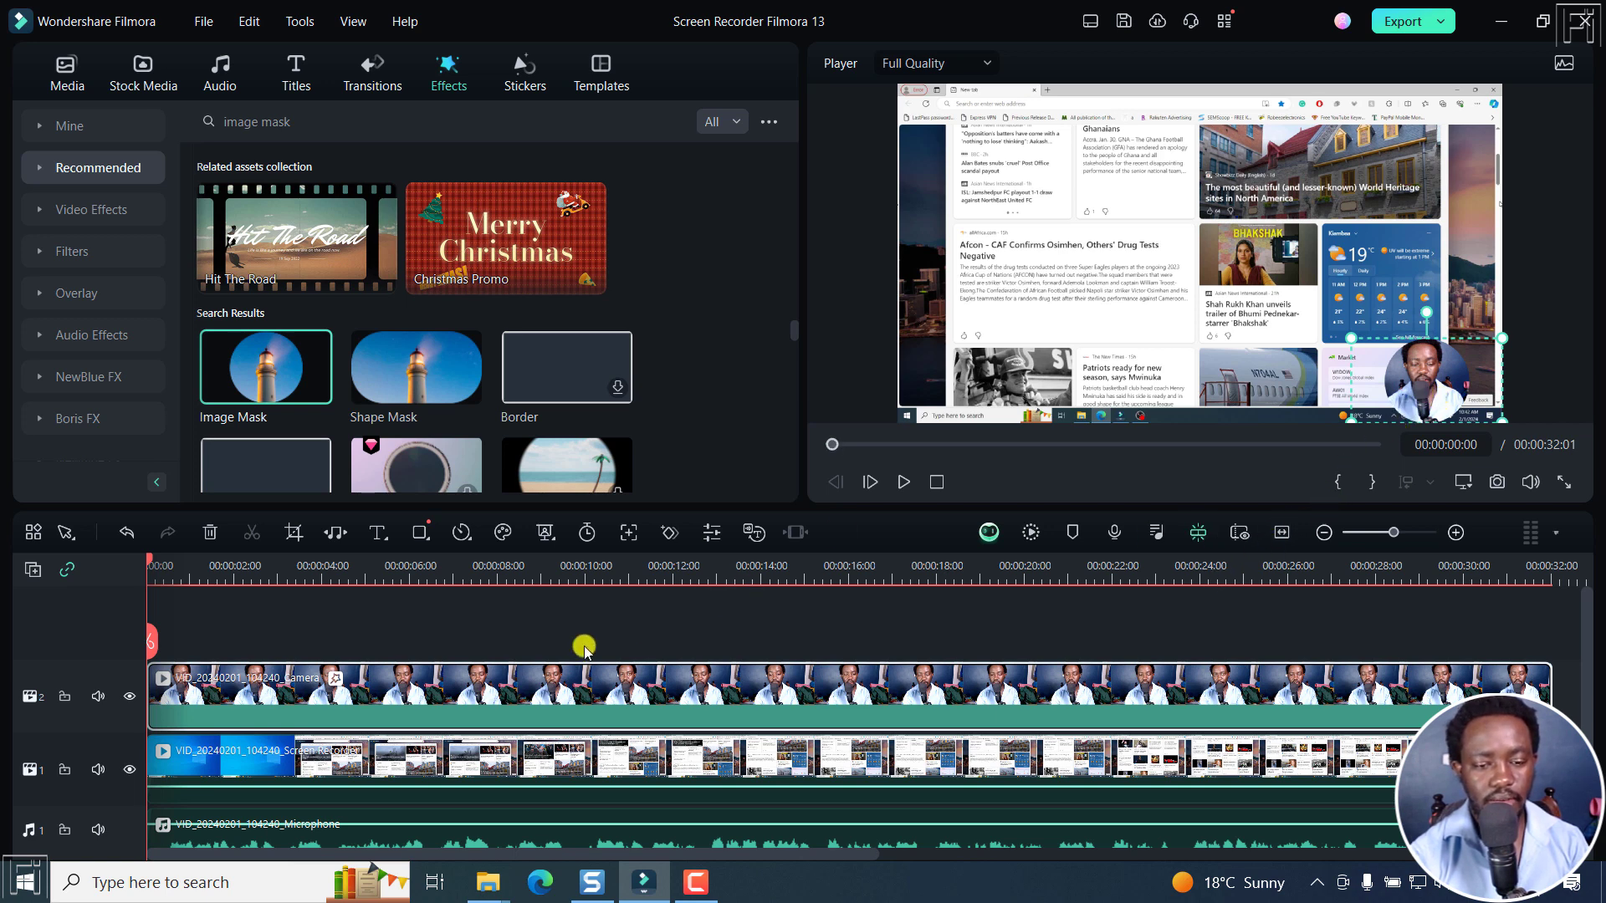
- Set the camera clip's Image Mask to X -26 with width and height 108
{"action": "double_click", "coordinate": [487, 682]}
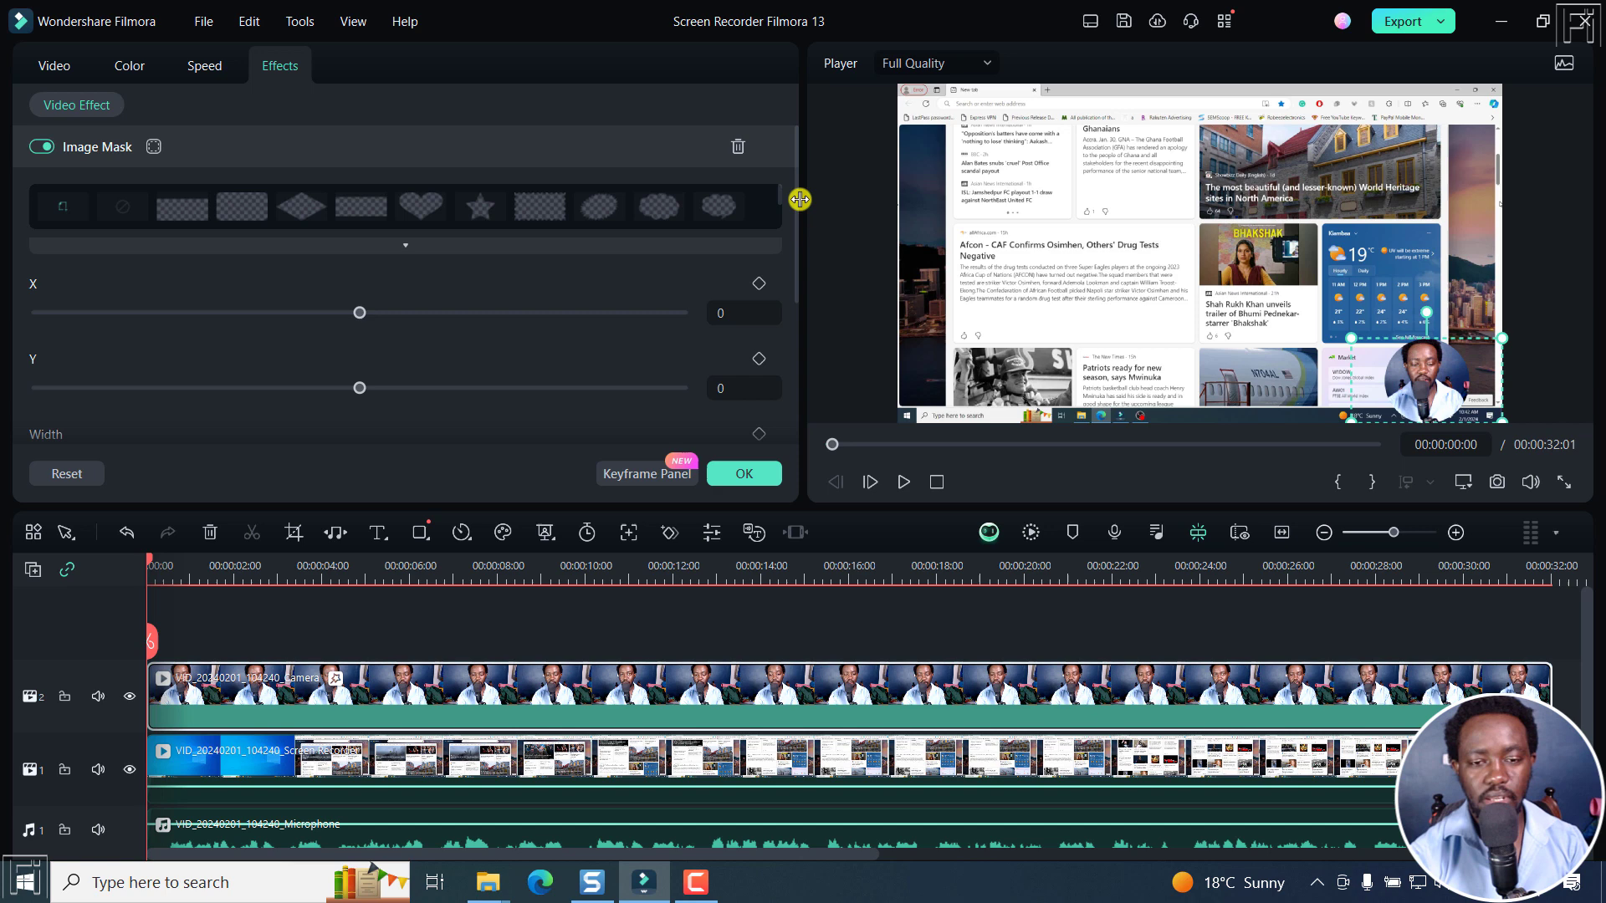
{"action": "left_click_drag", "start_coordinate": [800, 199], "coordinate": [796, 214]}
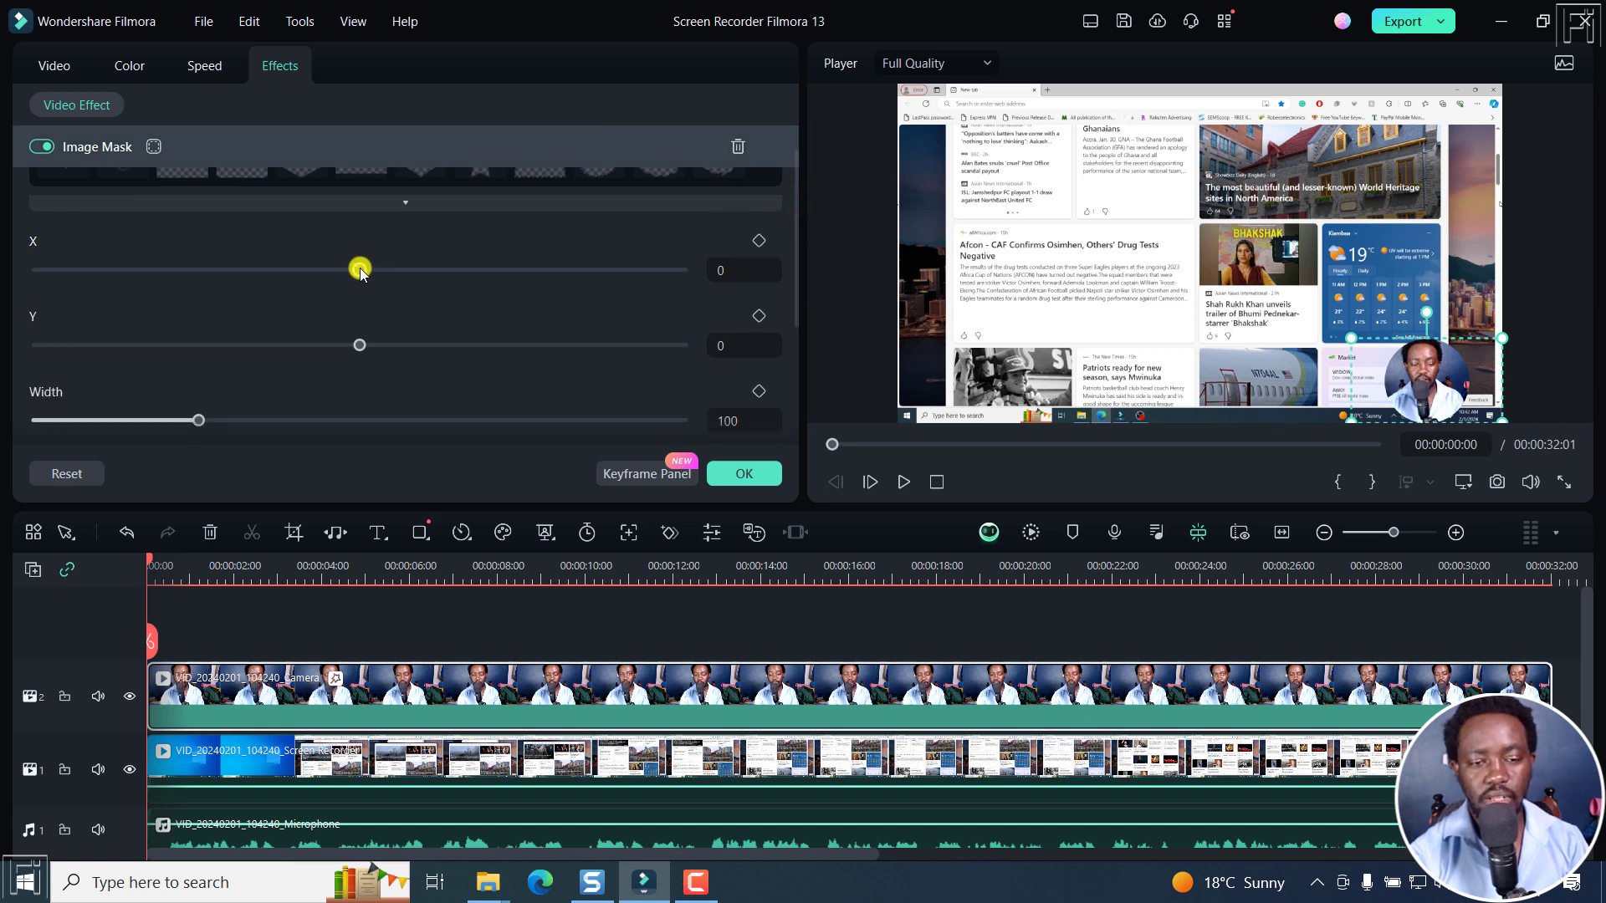
{"action": "left_click_drag", "start_coordinate": [361, 269], "coordinate": [353, 275]}
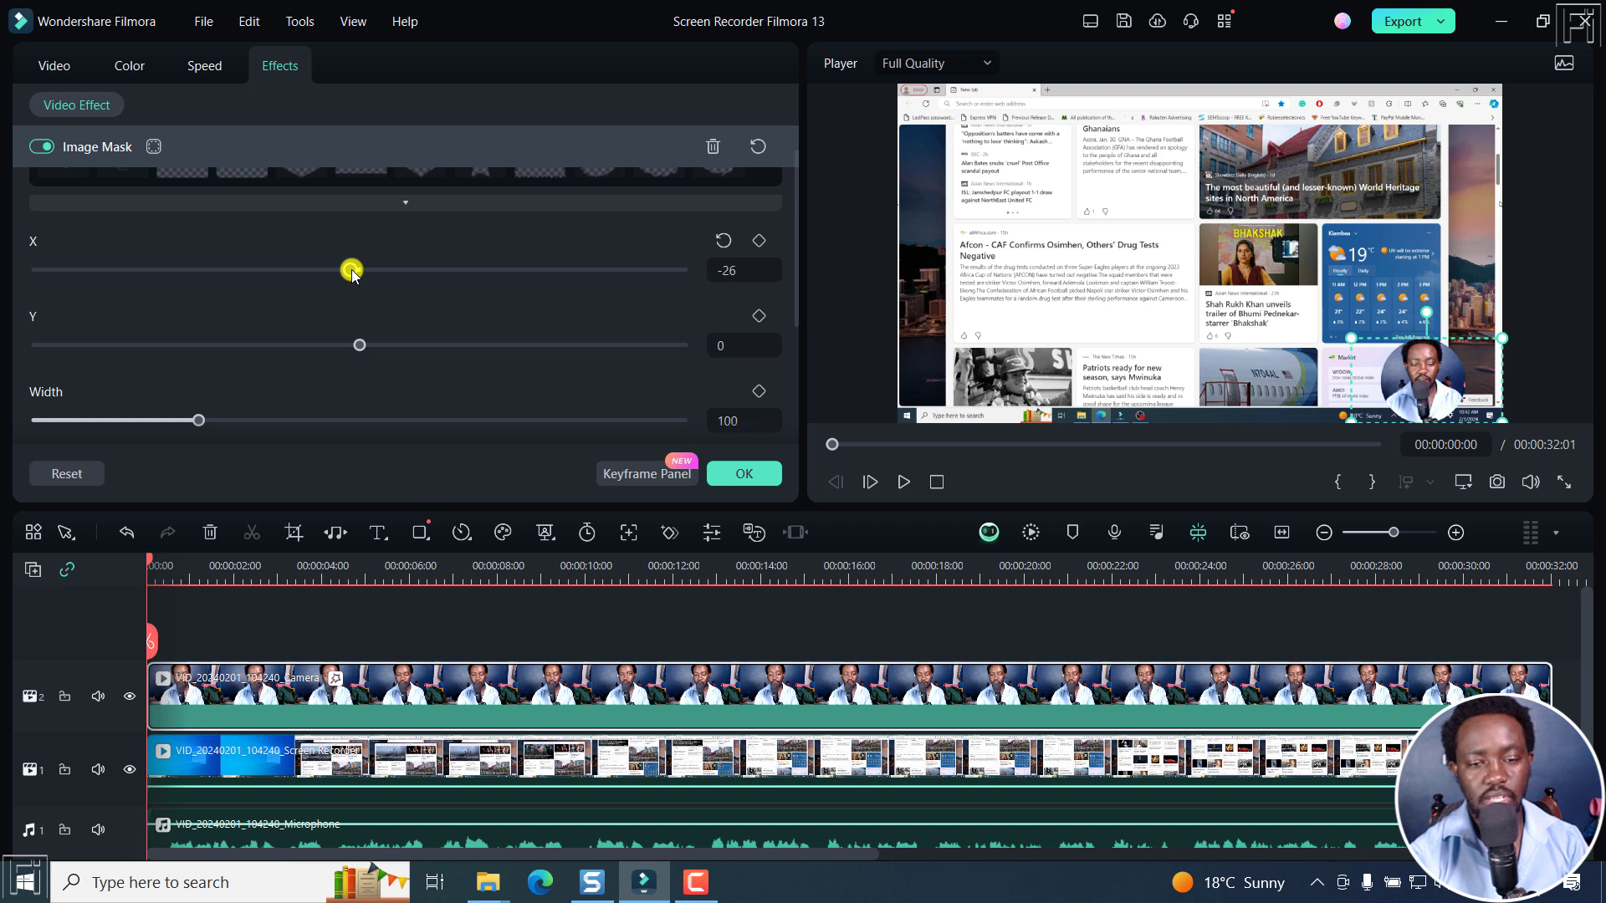
{"action": "left_click_drag", "start_coordinate": [796, 251], "coordinate": [800, 324]}
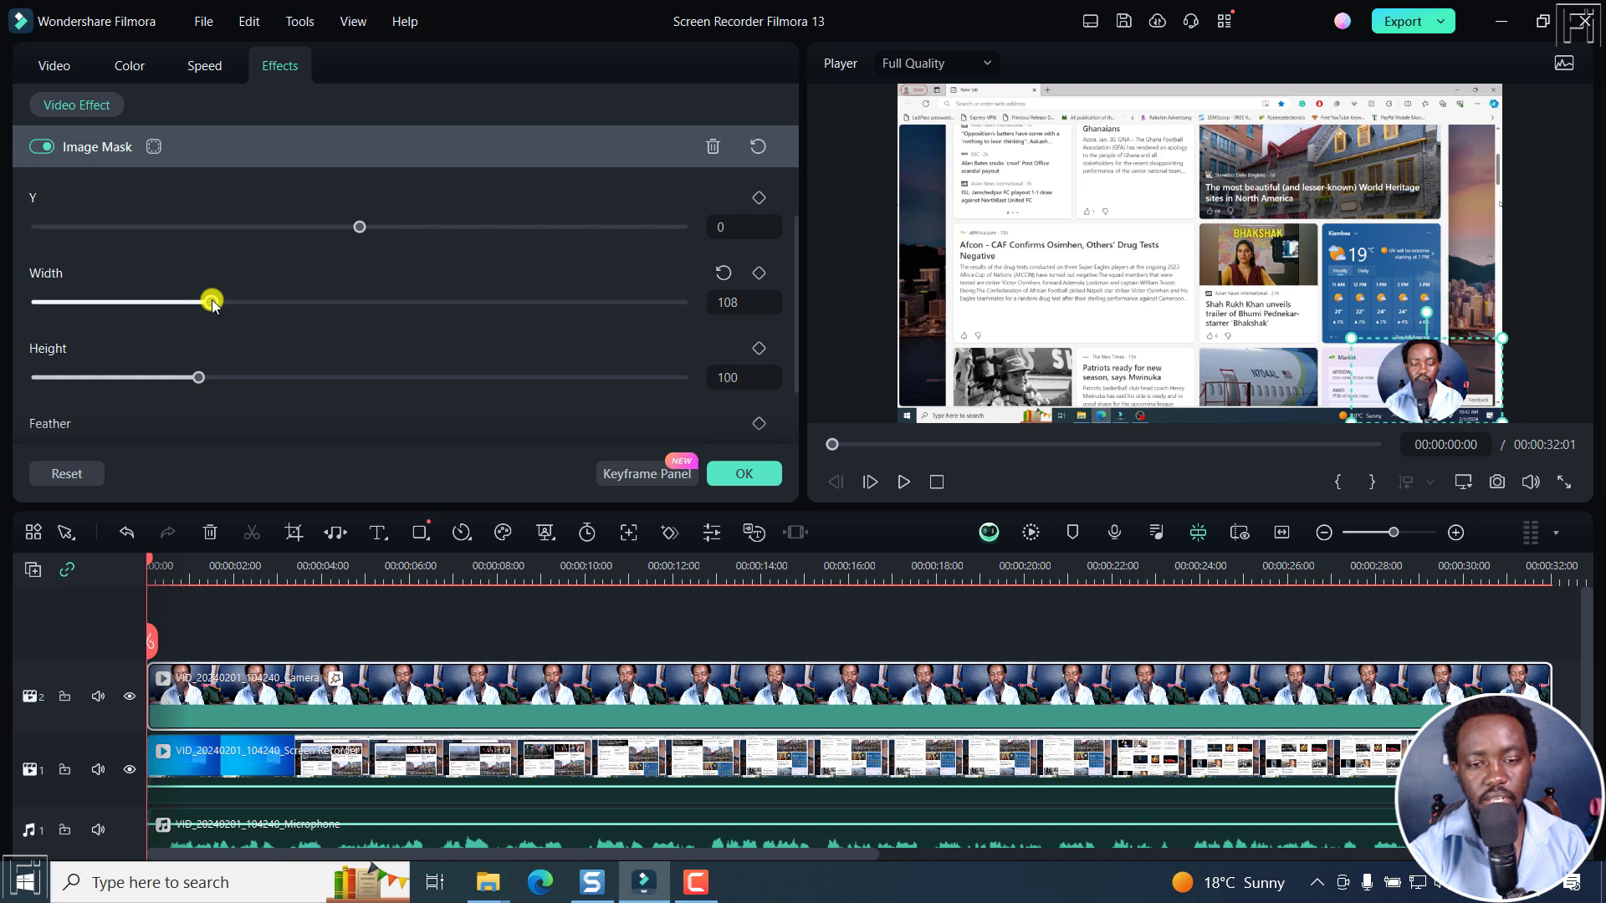
{"action": "left_click", "coordinate": [757, 375]}
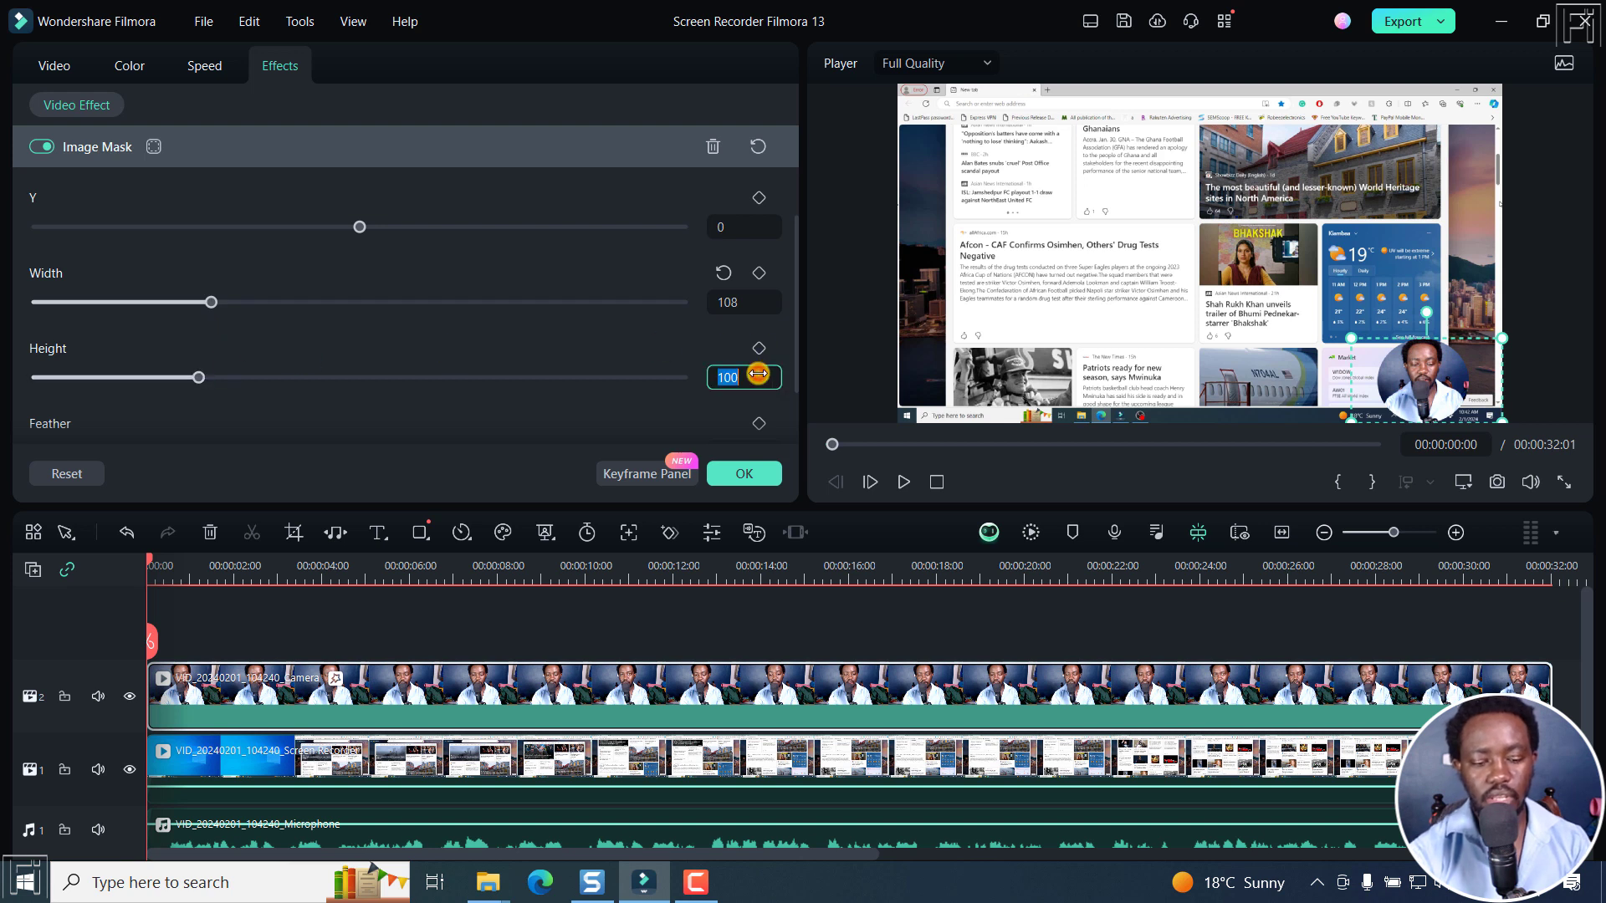
{"action": "type", "text": "108"}
{"action": "key", "text": "Return"}
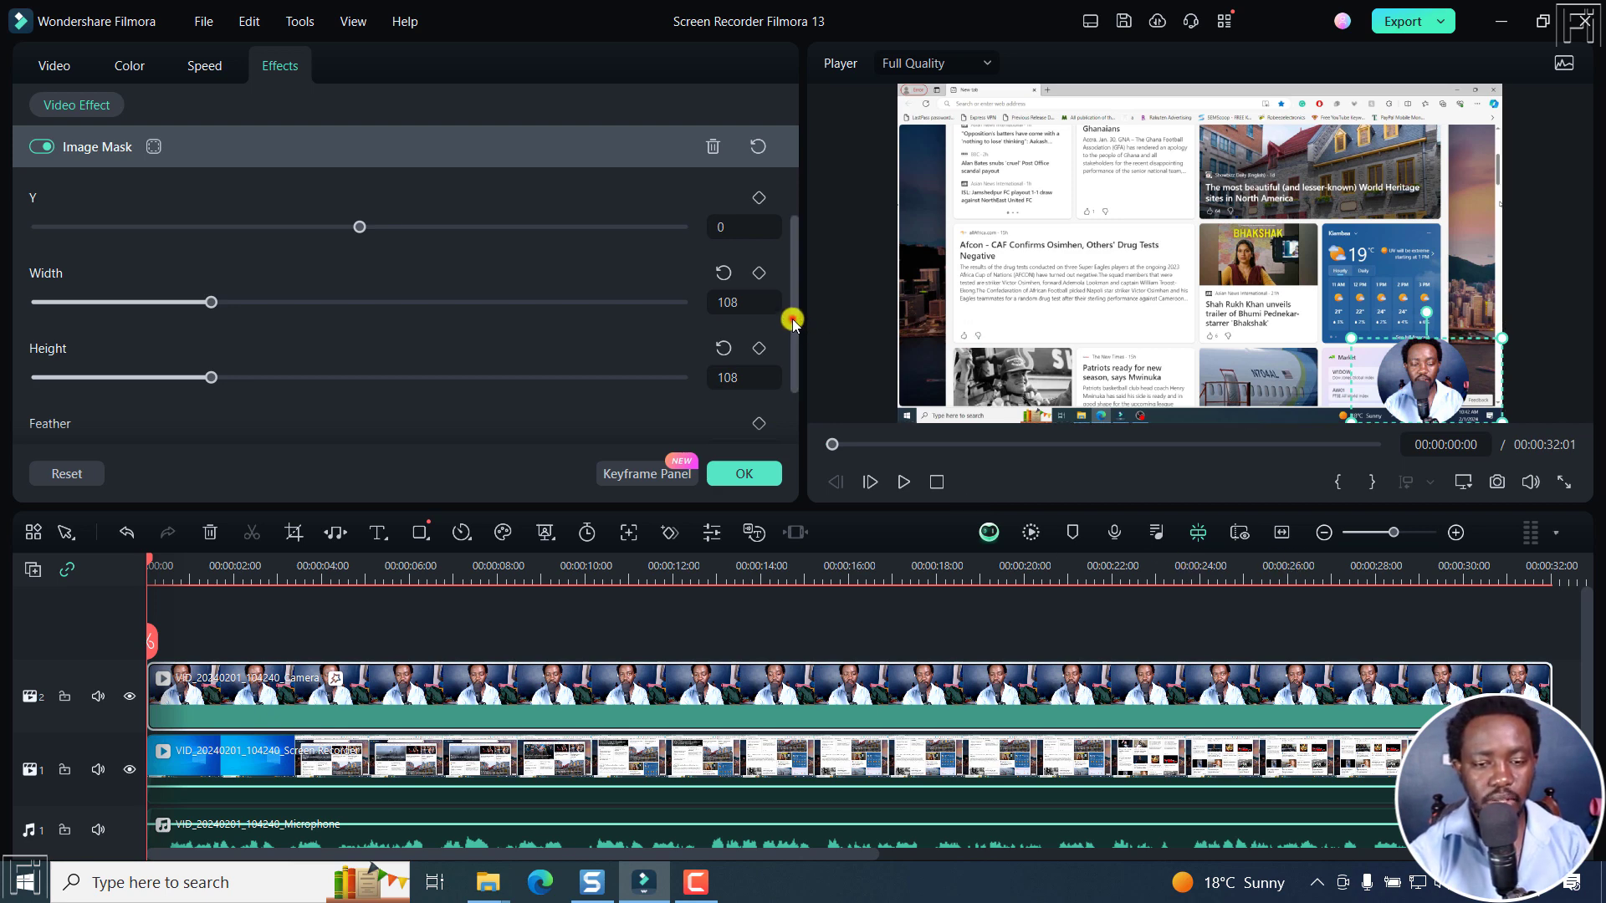
{"action": "left_click_drag", "start_coordinate": [792, 319], "coordinate": [798, 379]}
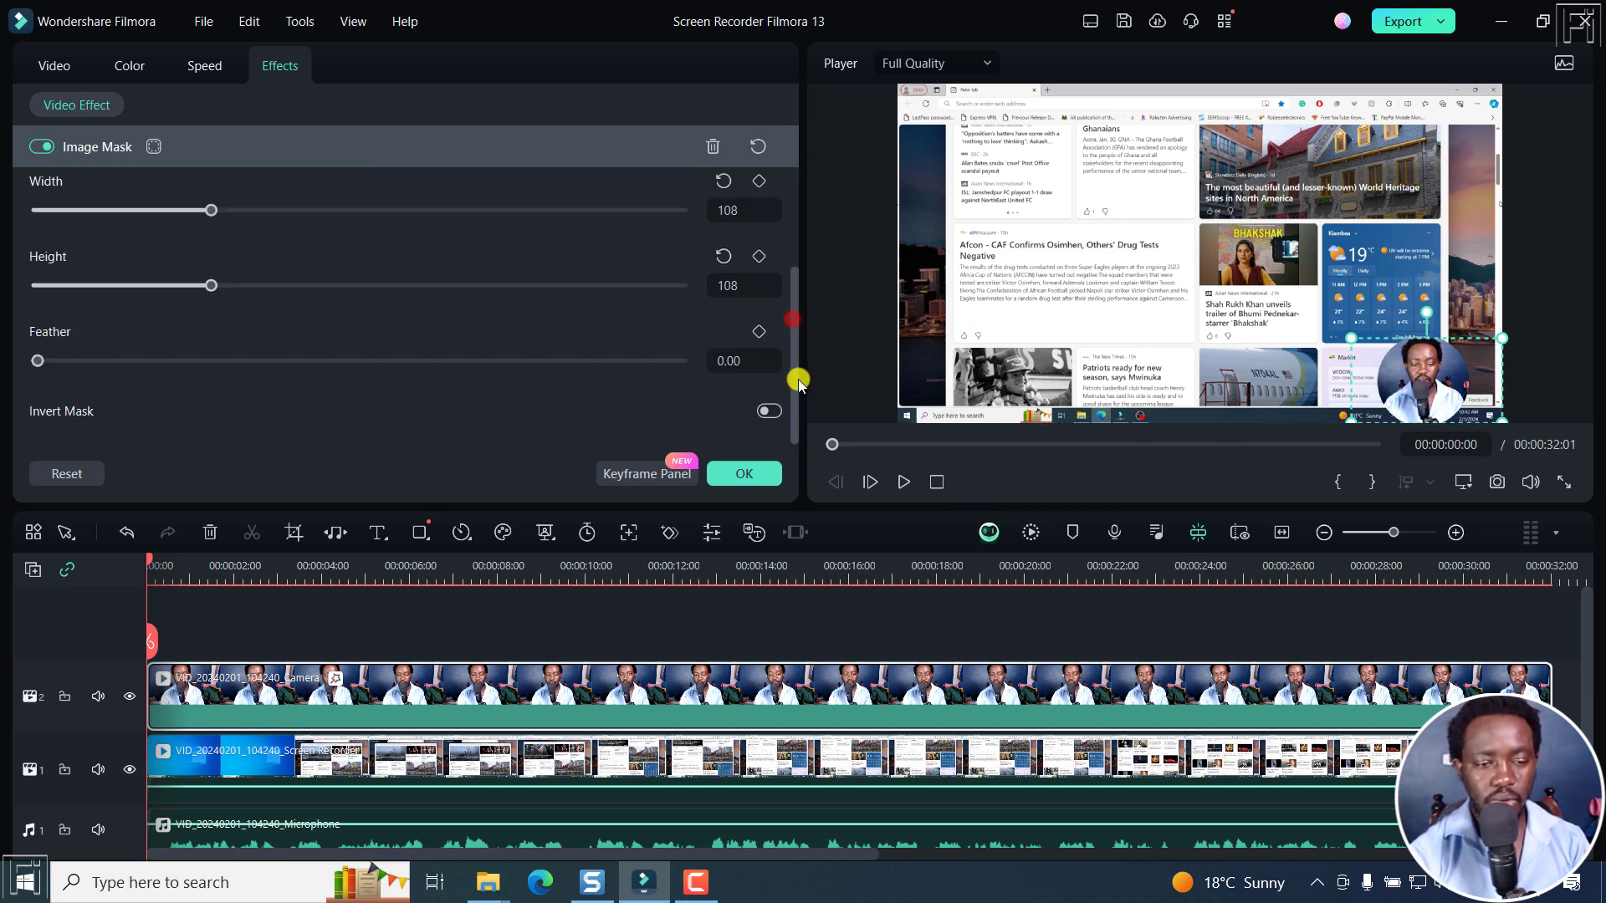
{"action": "left_click", "coordinate": [747, 473]}
- Search the effects for 'border' and apply Border to the camera clip at 00:00:19:23
{"action": "left_click", "coordinate": [1015, 628]}
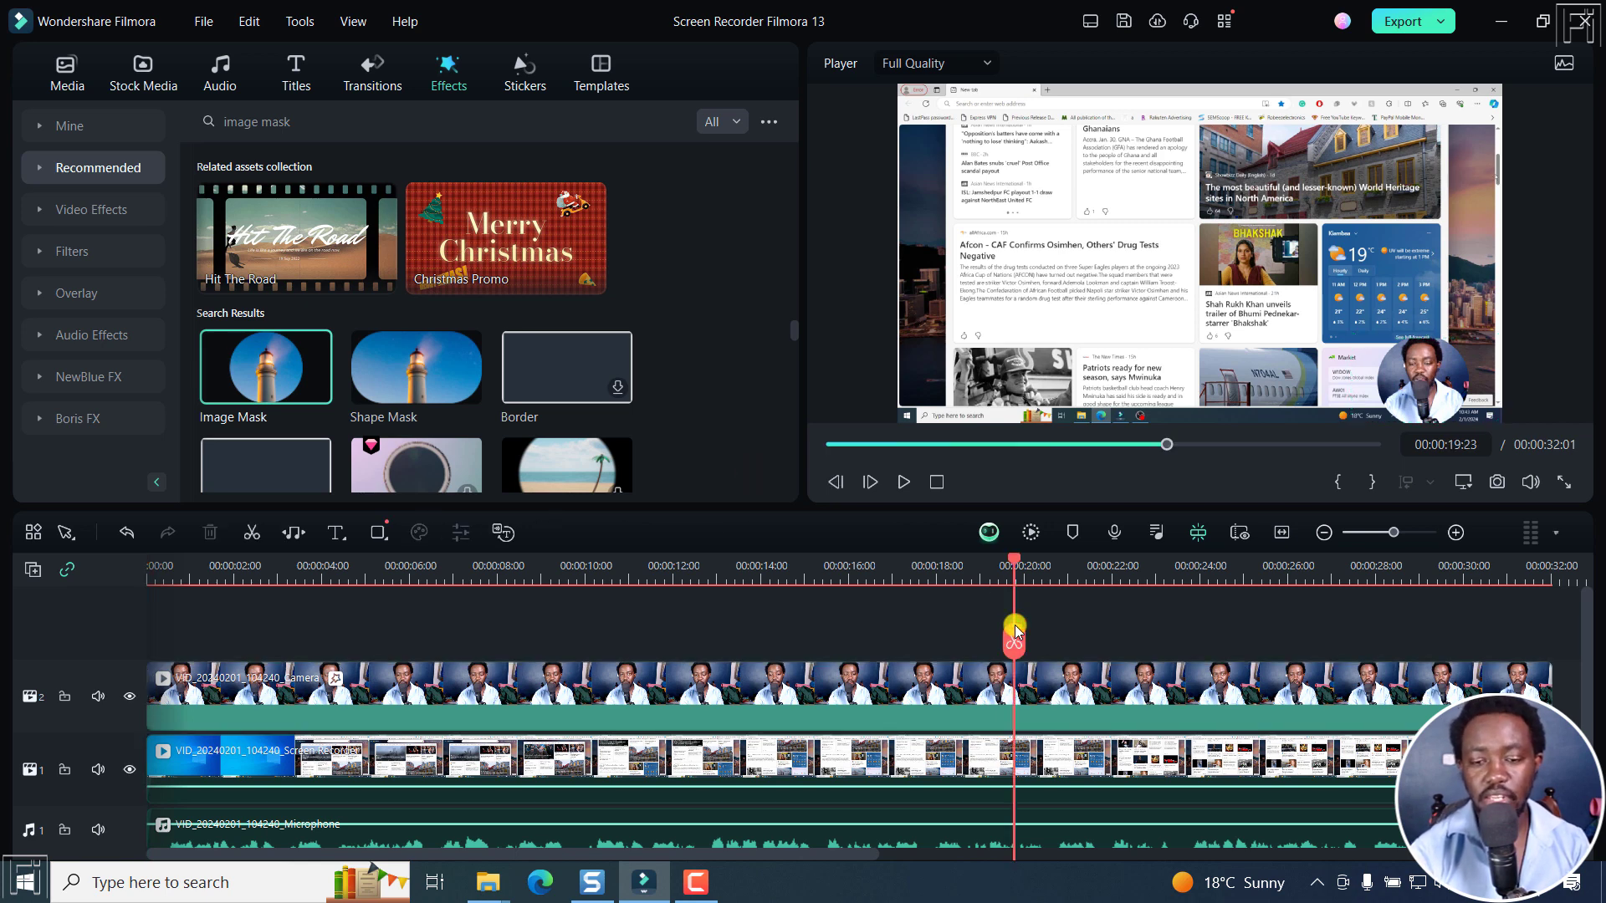
{"action": "left_click", "coordinate": [816, 686]}
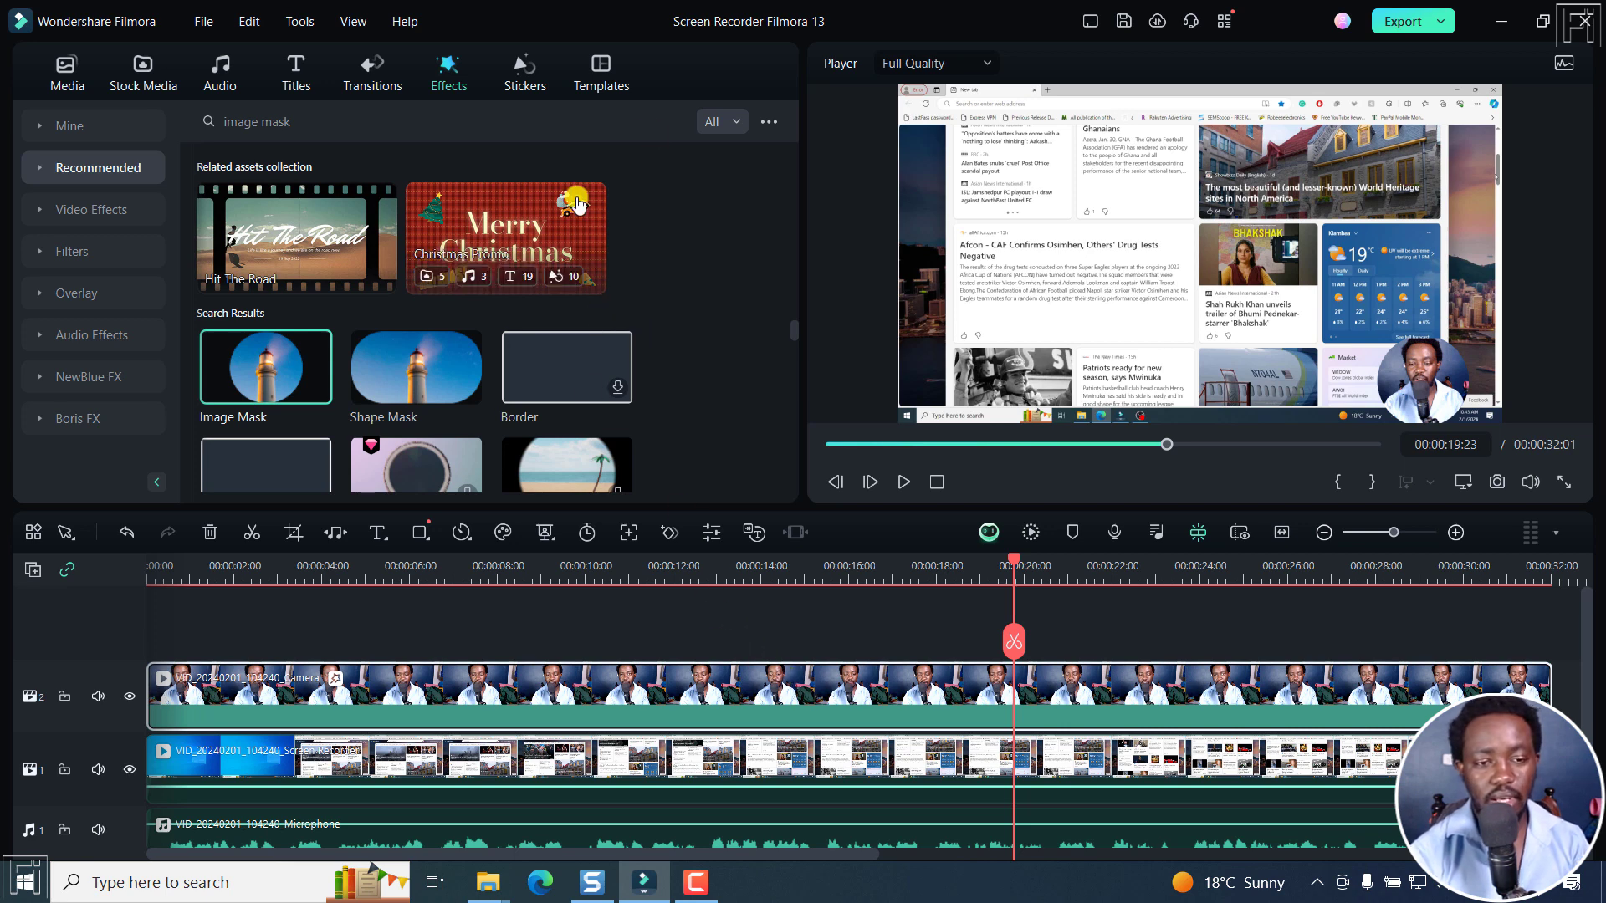
{"action": "left_click", "coordinate": [677, 123]}
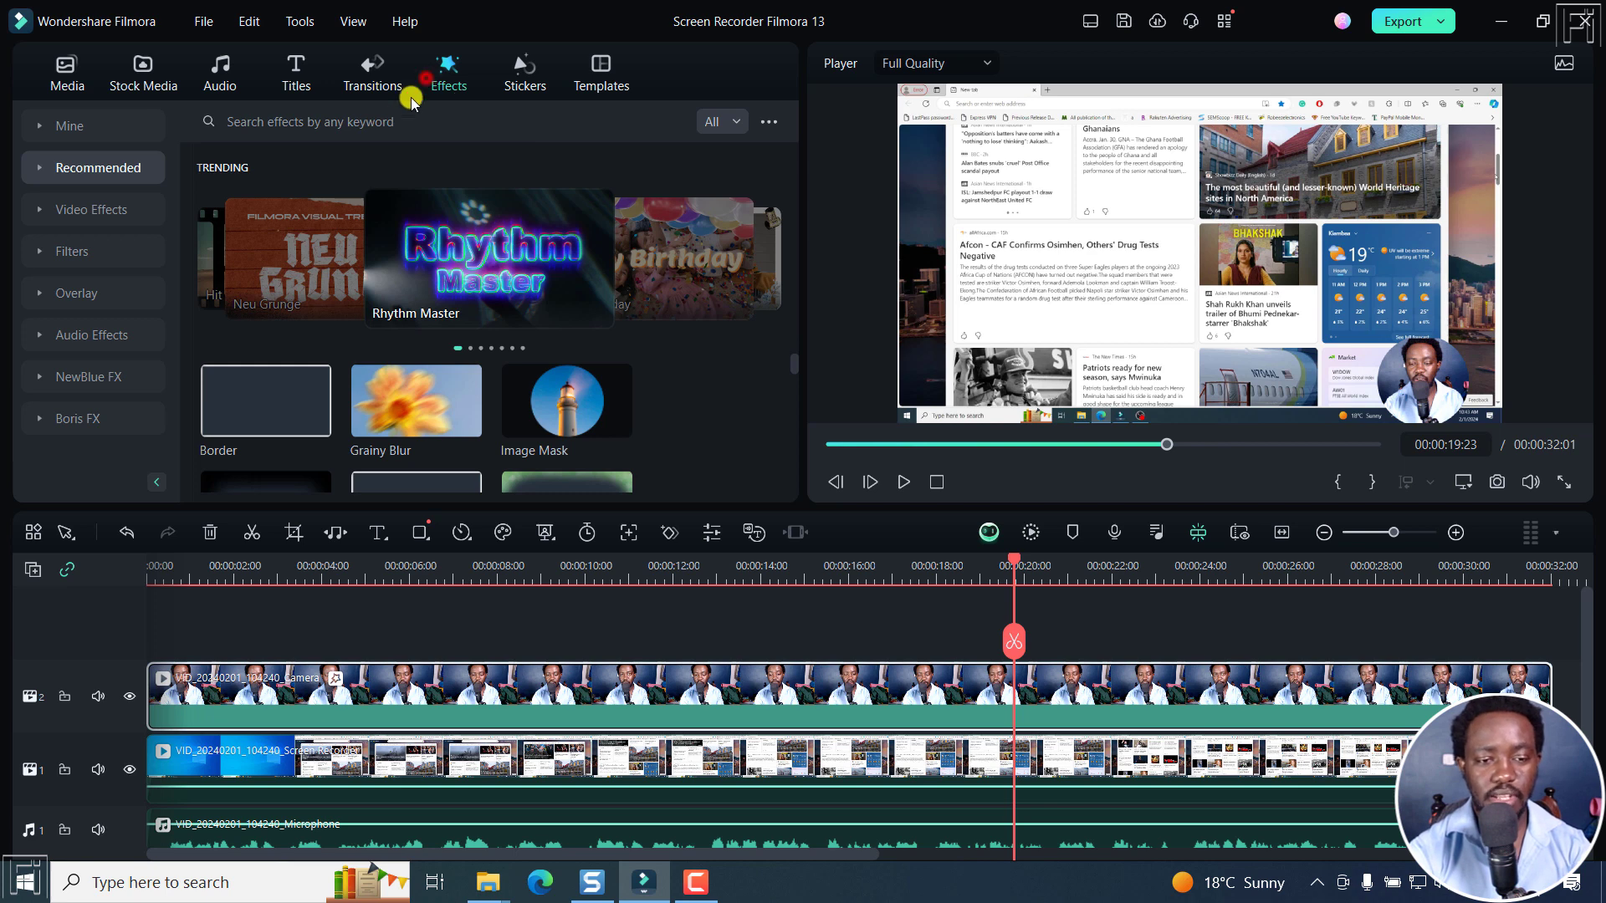
{"action": "left_click", "coordinate": [390, 122]}
{"action": "type", "text": "border"}
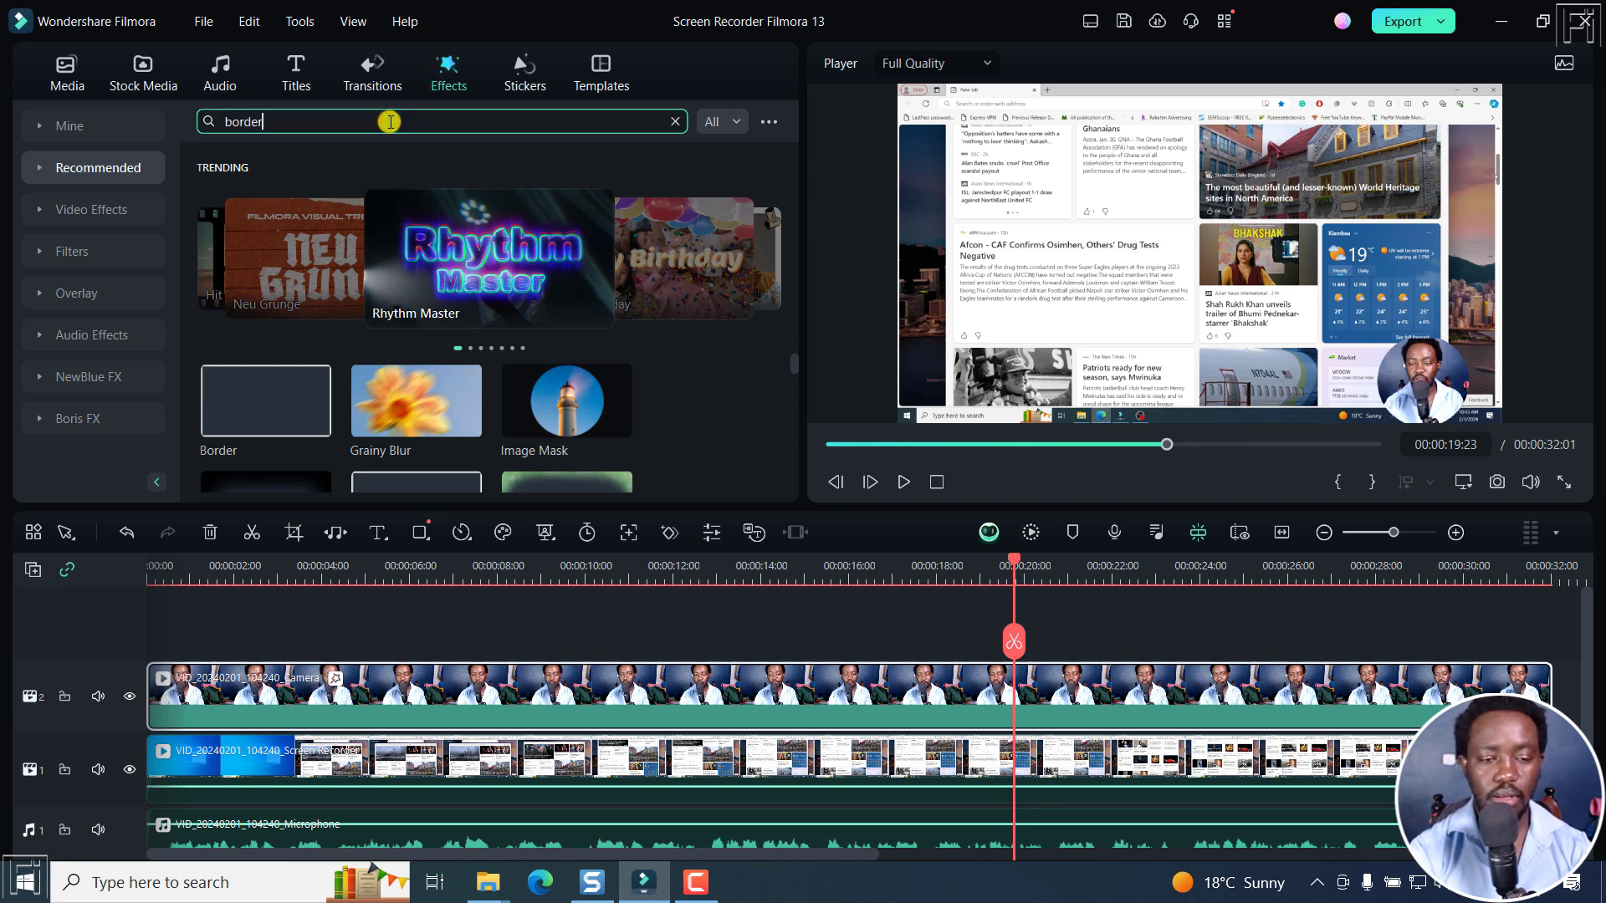
{"action": "key", "text": "Return"}
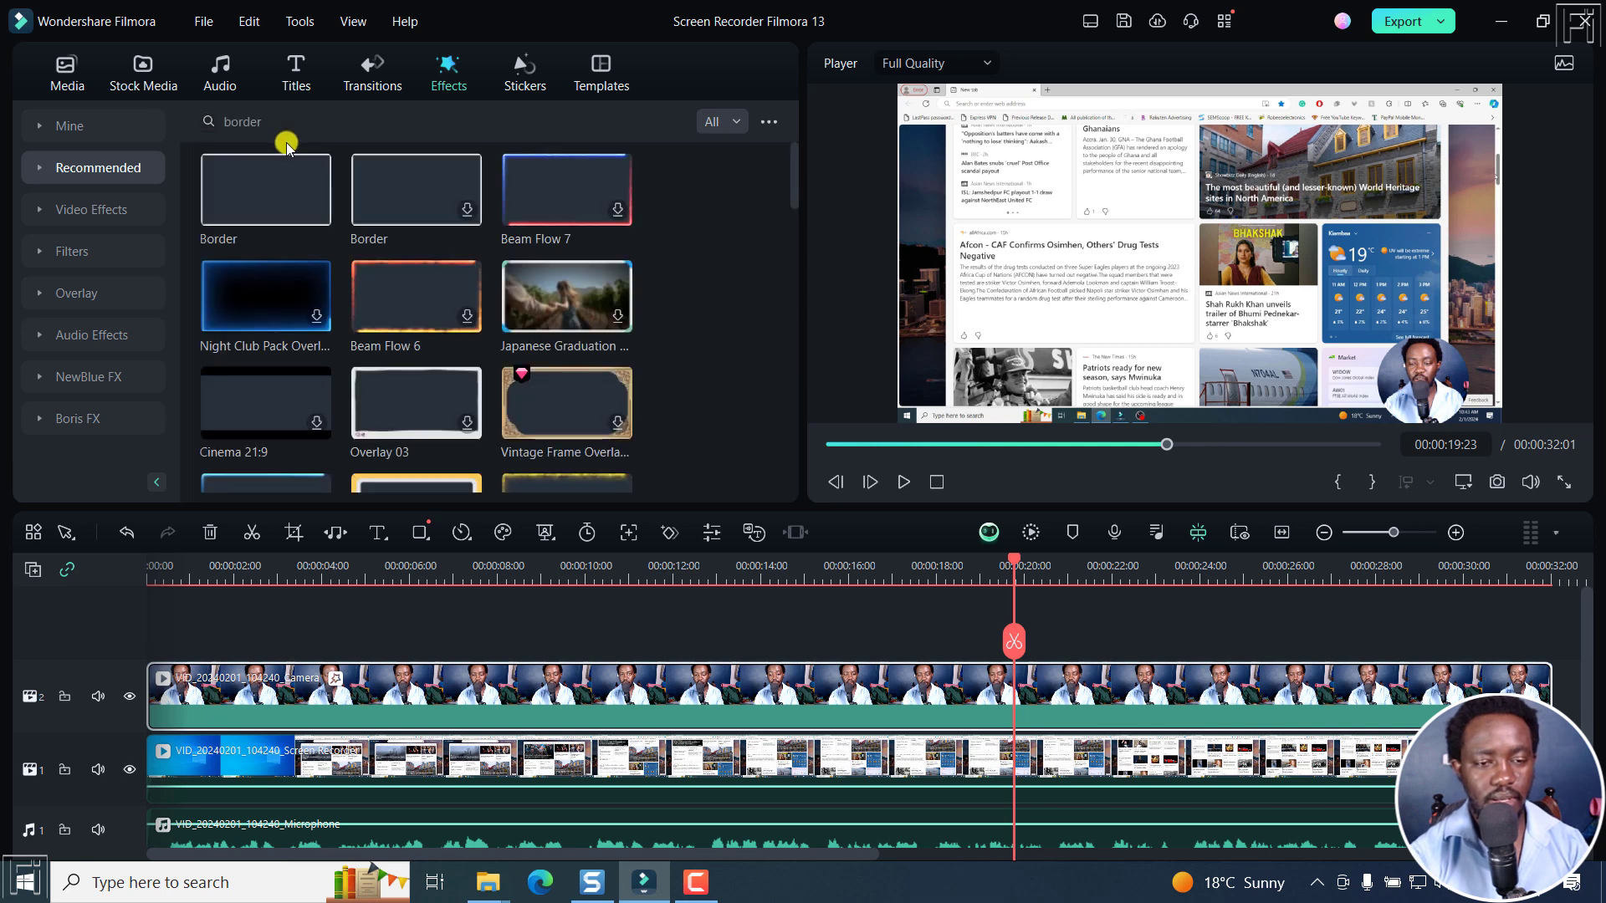
{"action": "mouse_move", "coordinate": [231, 192]}
{"action": "left_mouse_down"}
{"action": "mouse_move", "coordinate": [508, 587]}
{"action": "mouse_move", "coordinate": [477, 677]}
{"action": "left_mouse_up"}
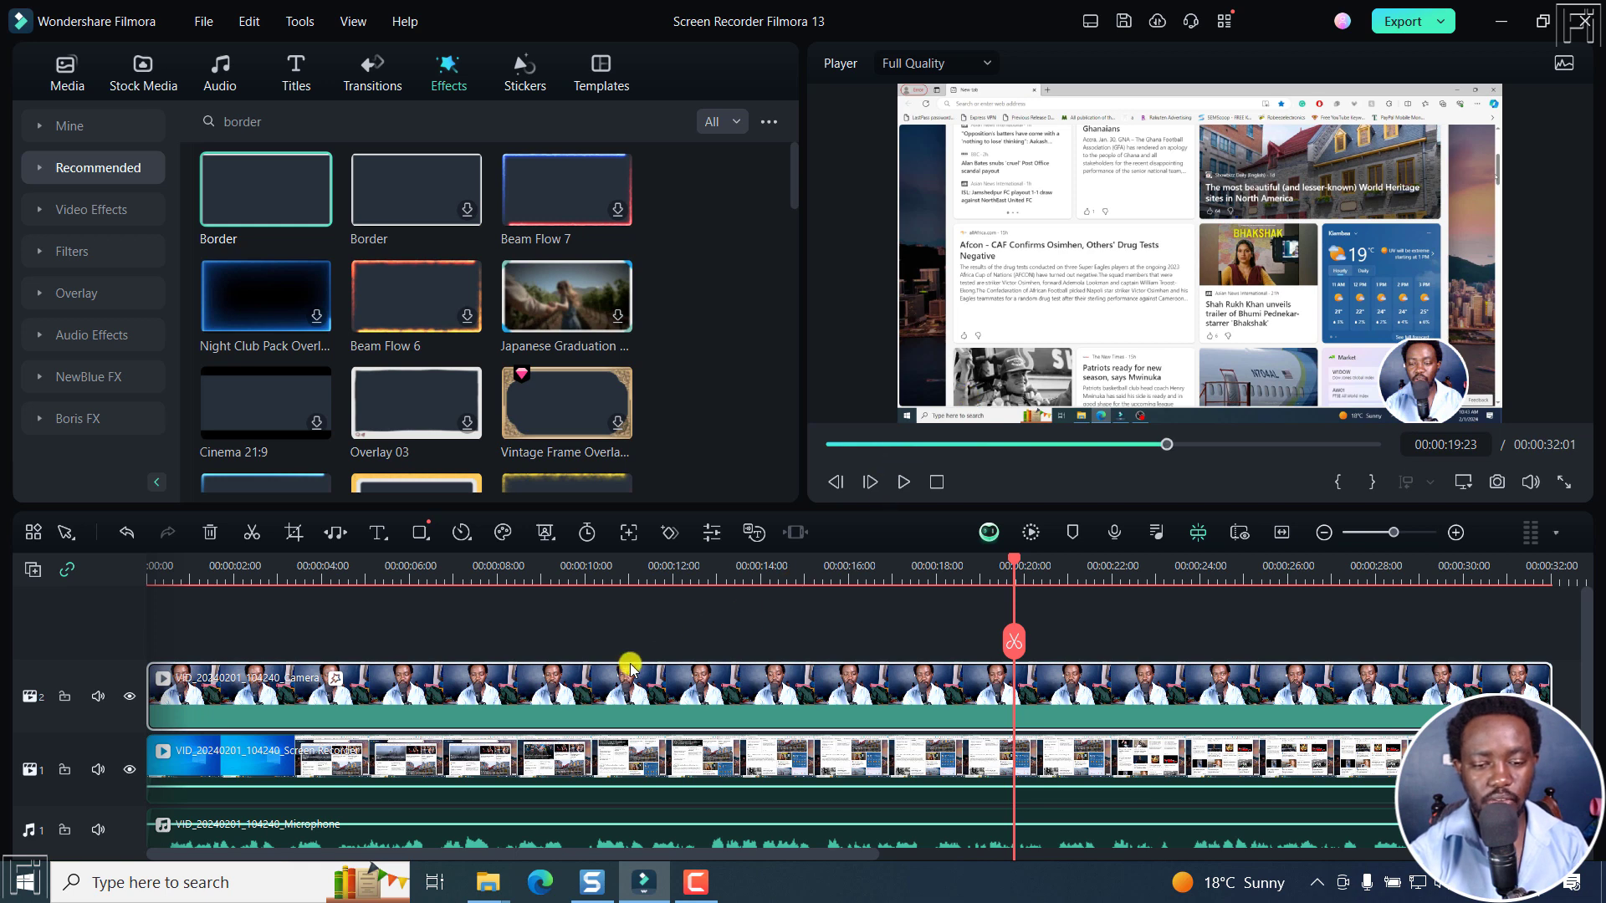
- Give the camera clip's Border a size of 3.00 and a blur of 15.44
{"action": "double_click", "coordinate": [590, 688]}
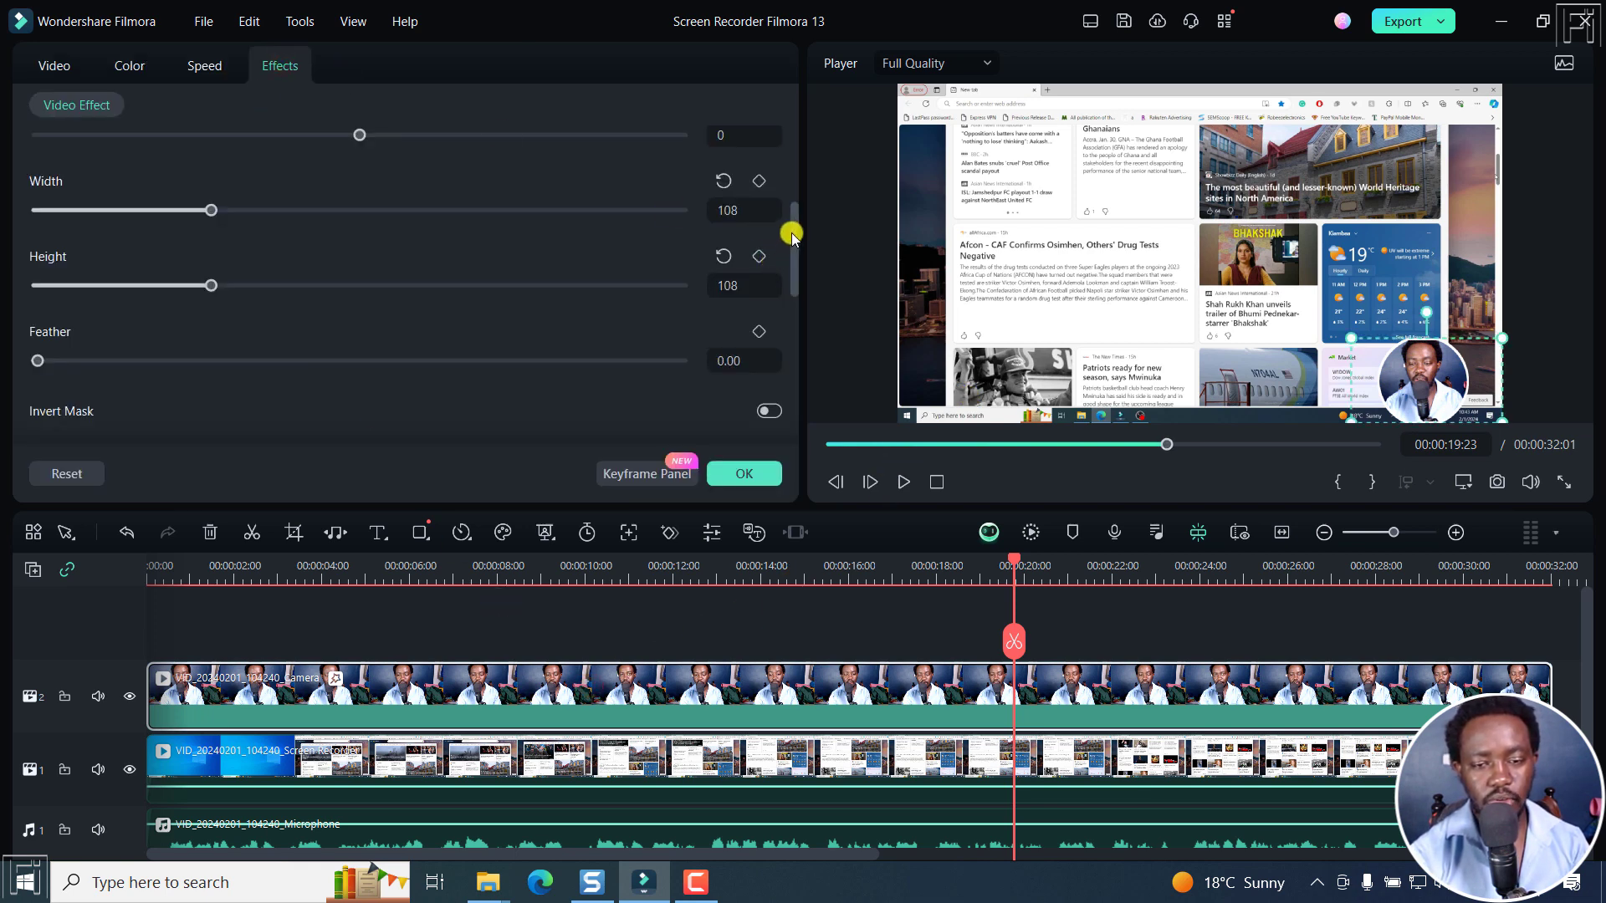
{"action": "scroll", "coordinate": [790, 240], "scroll_direction": "down", "scroll_amount": 1}
{"action": "scroll", "coordinate": [790, 251], "scroll_direction": "down", "scroll_amount": 3}
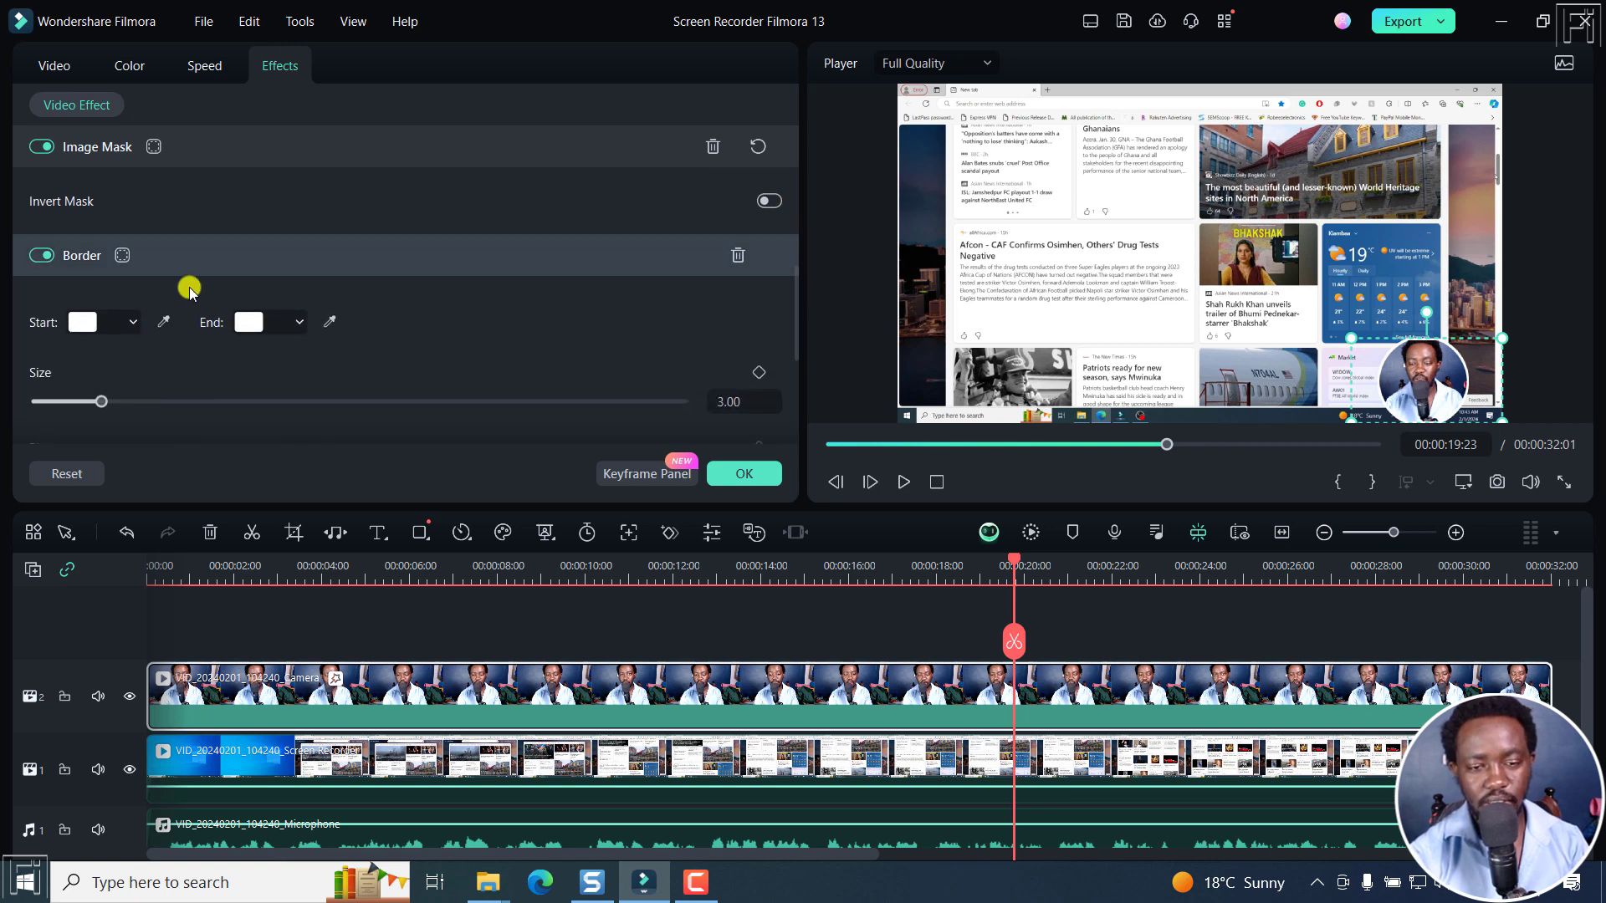
{"action": "mouse_move", "coordinate": [795, 310]}
{"action": "left_mouse_down"}
{"action": "mouse_move", "coordinate": [791, 352]}
{"action": "mouse_move", "coordinate": [793, 339]}
{"action": "left_mouse_up"}
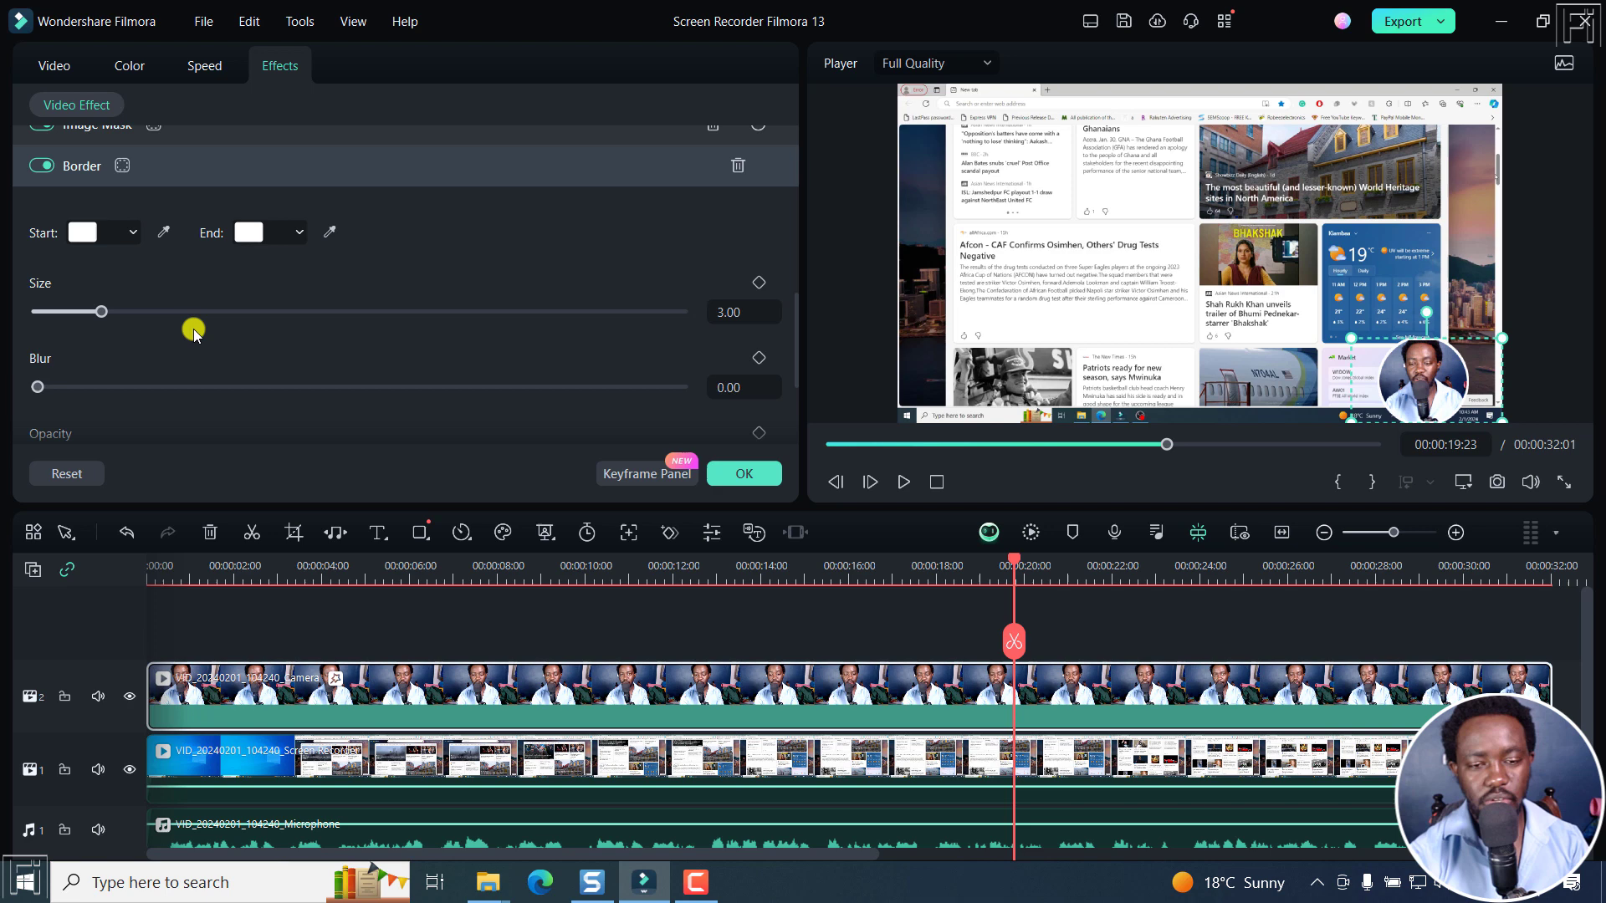
{"action": "left_click_drag", "start_coordinate": [98, 312], "coordinate": [100, 317]}
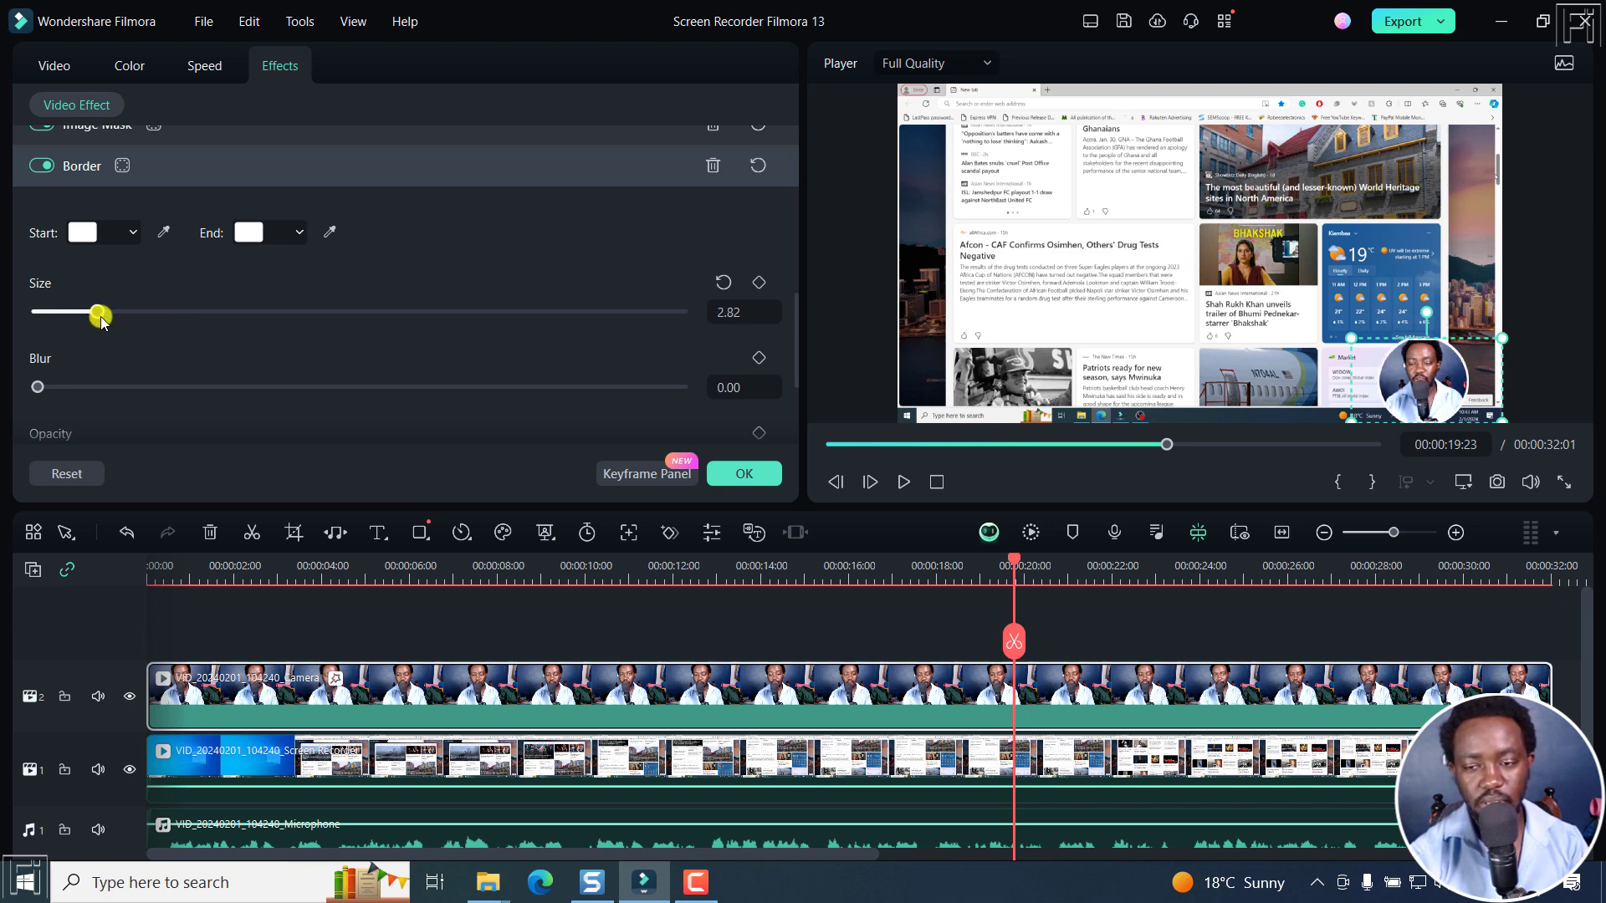
{"action": "mouse_move", "coordinate": [100, 316]}
{"action": "left_mouse_down"}
{"action": "mouse_move", "coordinate": [370, 322]}
{"action": "mouse_move", "coordinate": [294, 321]}
{"action": "left_mouse_up"}
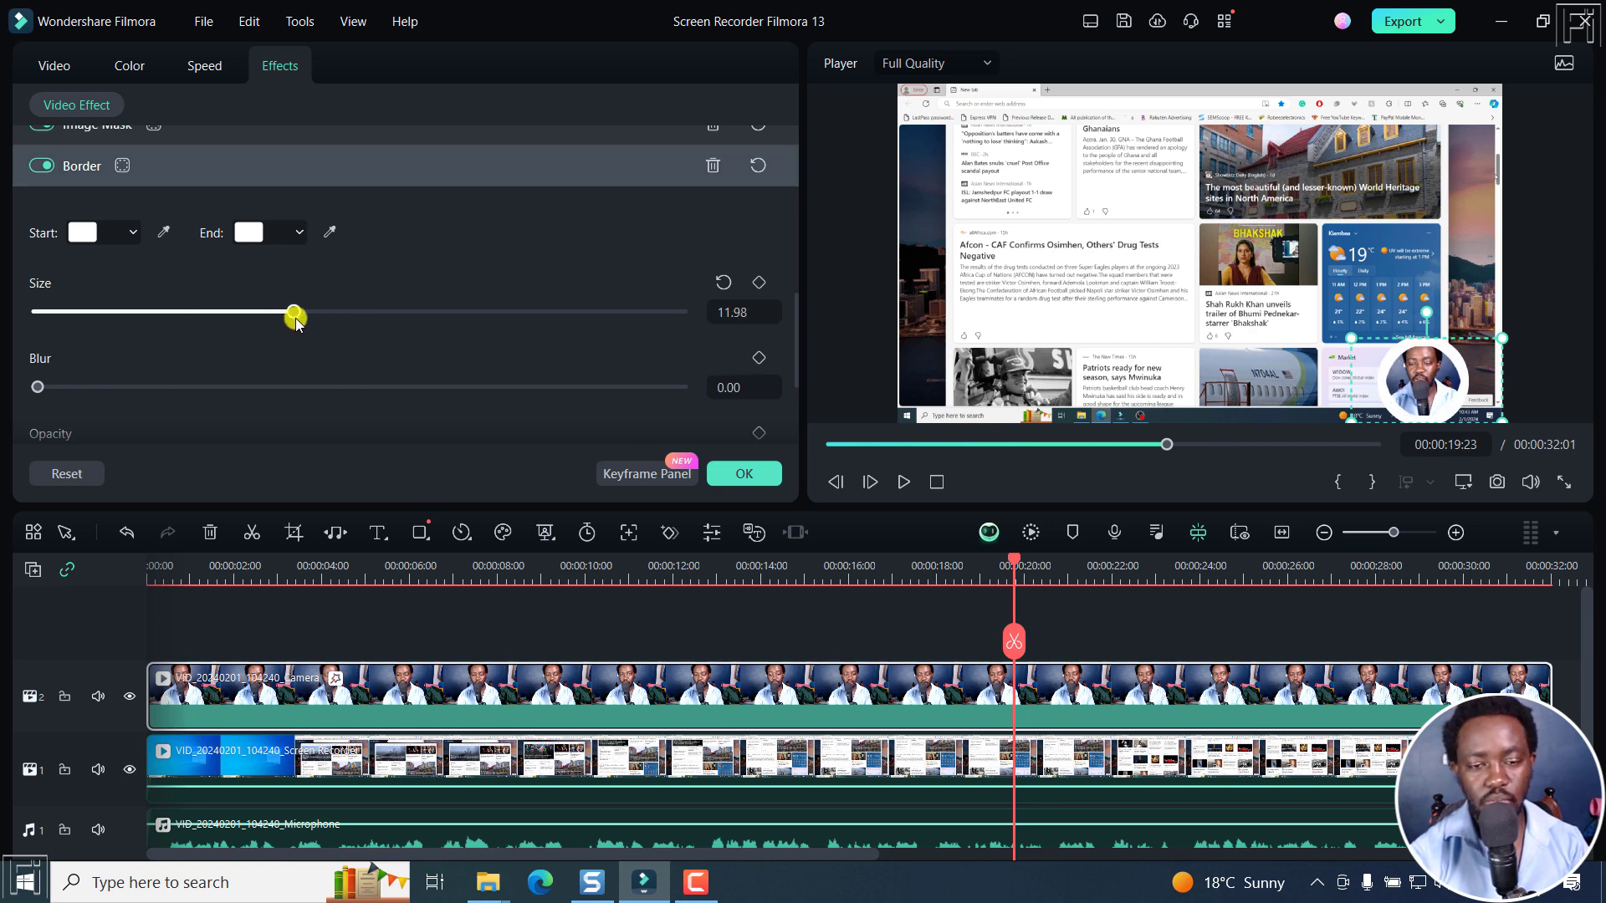
{"action": "left_click", "coordinate": [723, 282]}
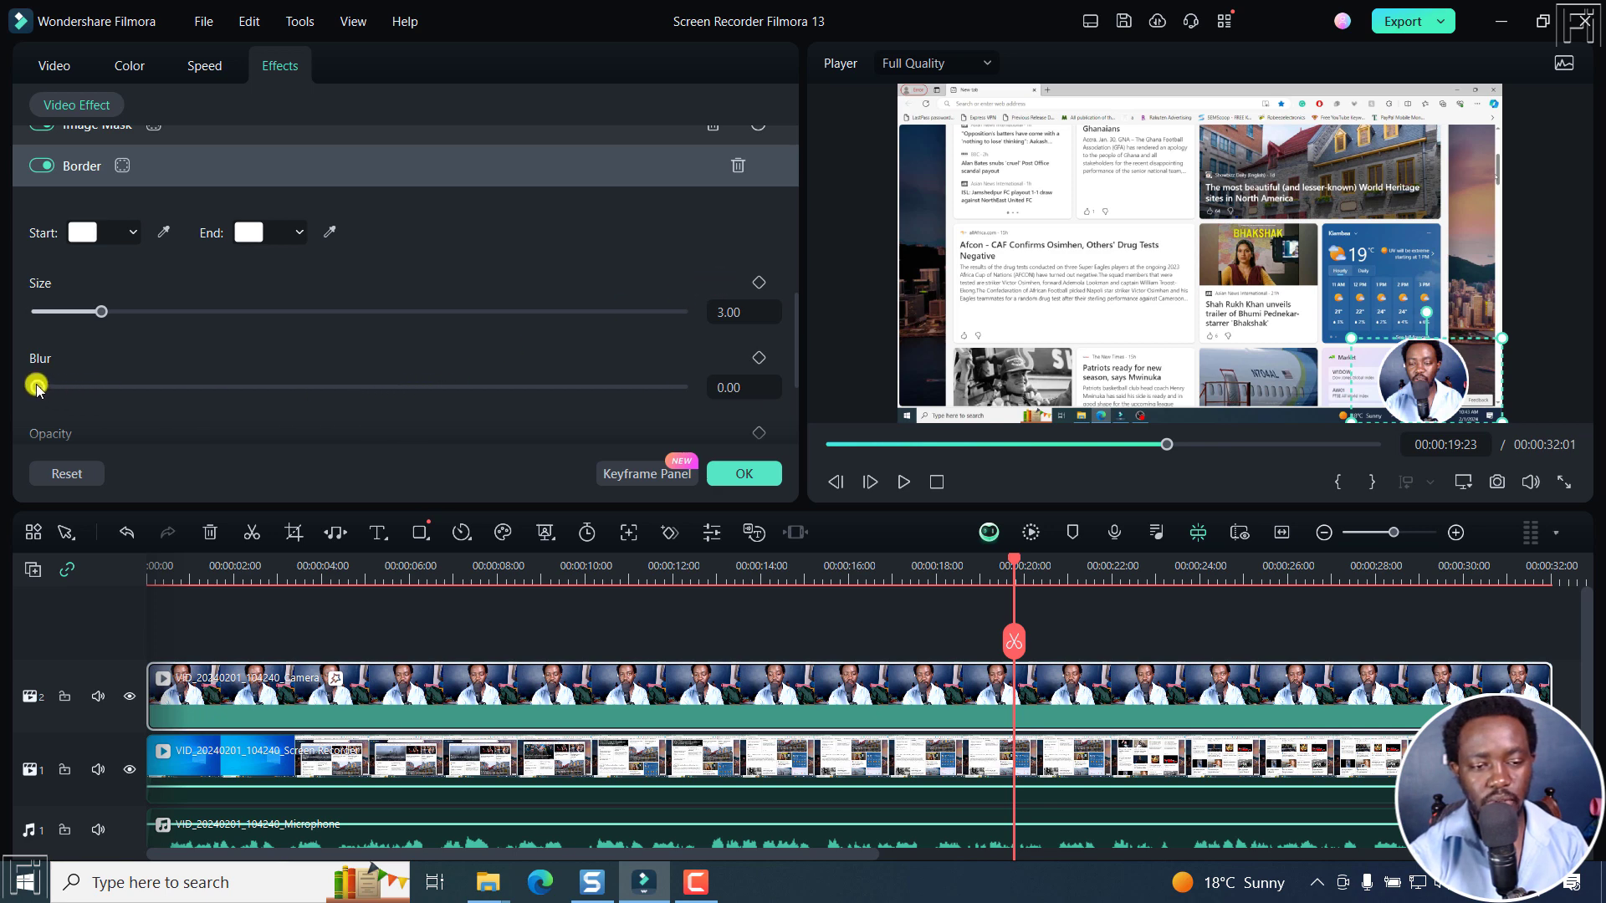
{"action": "left_click_drag", "start_coordinate": [38, 387], "coordinate": [358, 389]}
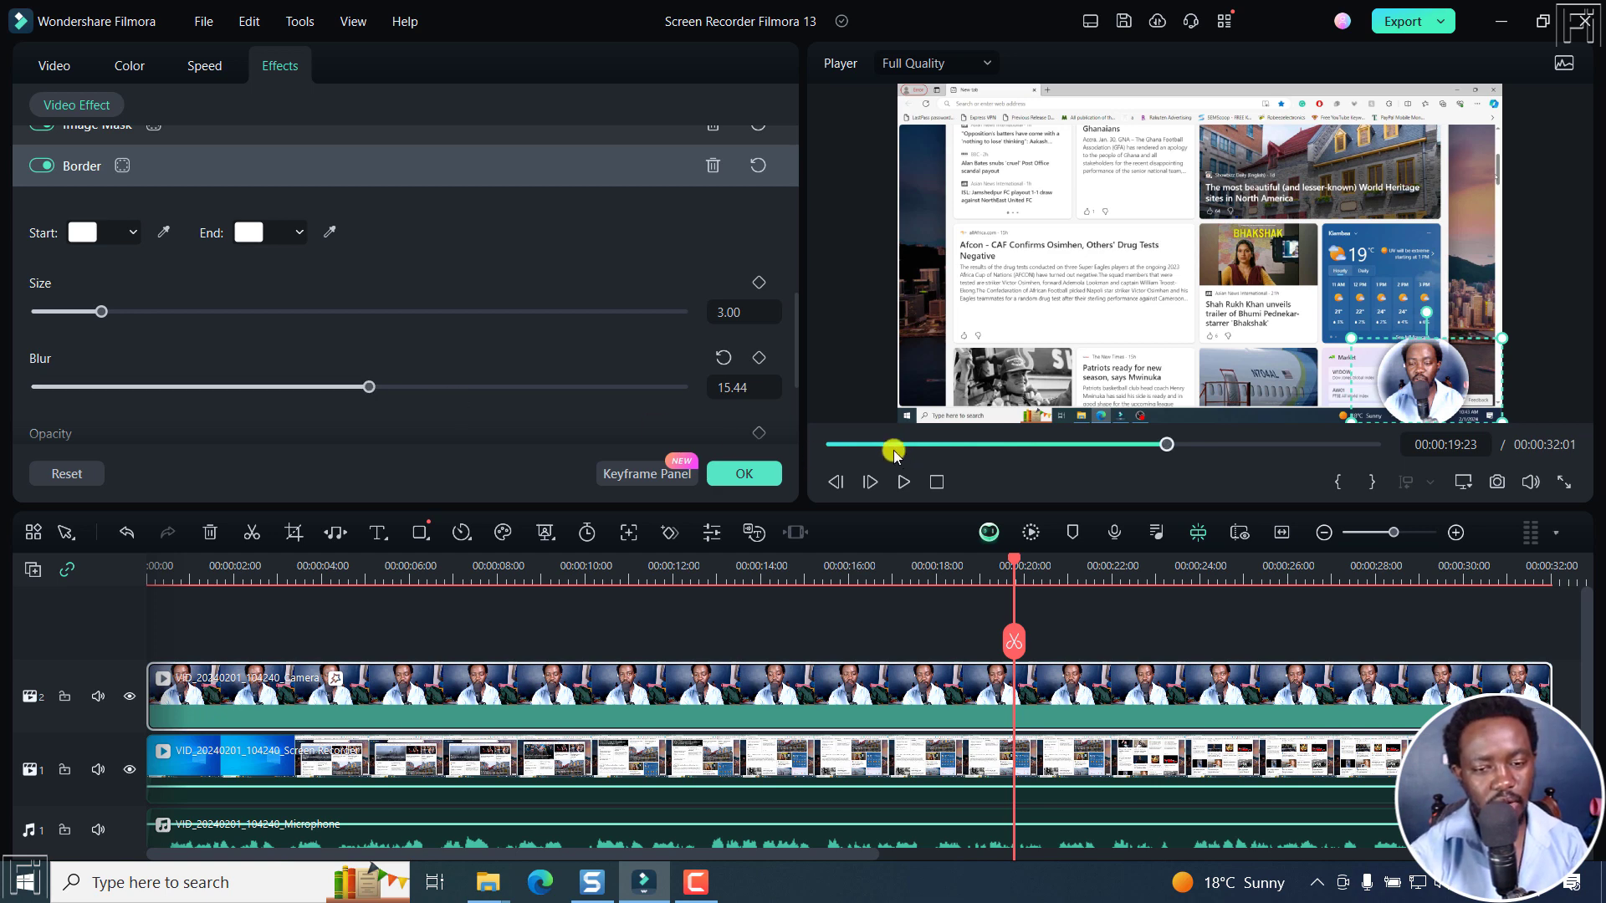
{"action": "mouse_move", "coordinate": [792, 315]}
{"action": "left_mouse_down"}
{"action": "mouse_move", "coordinate": [797, 369]}
{"action": "mouse_move", "coordinate": [800, 320]}
{"action": "left_mouse_up"}
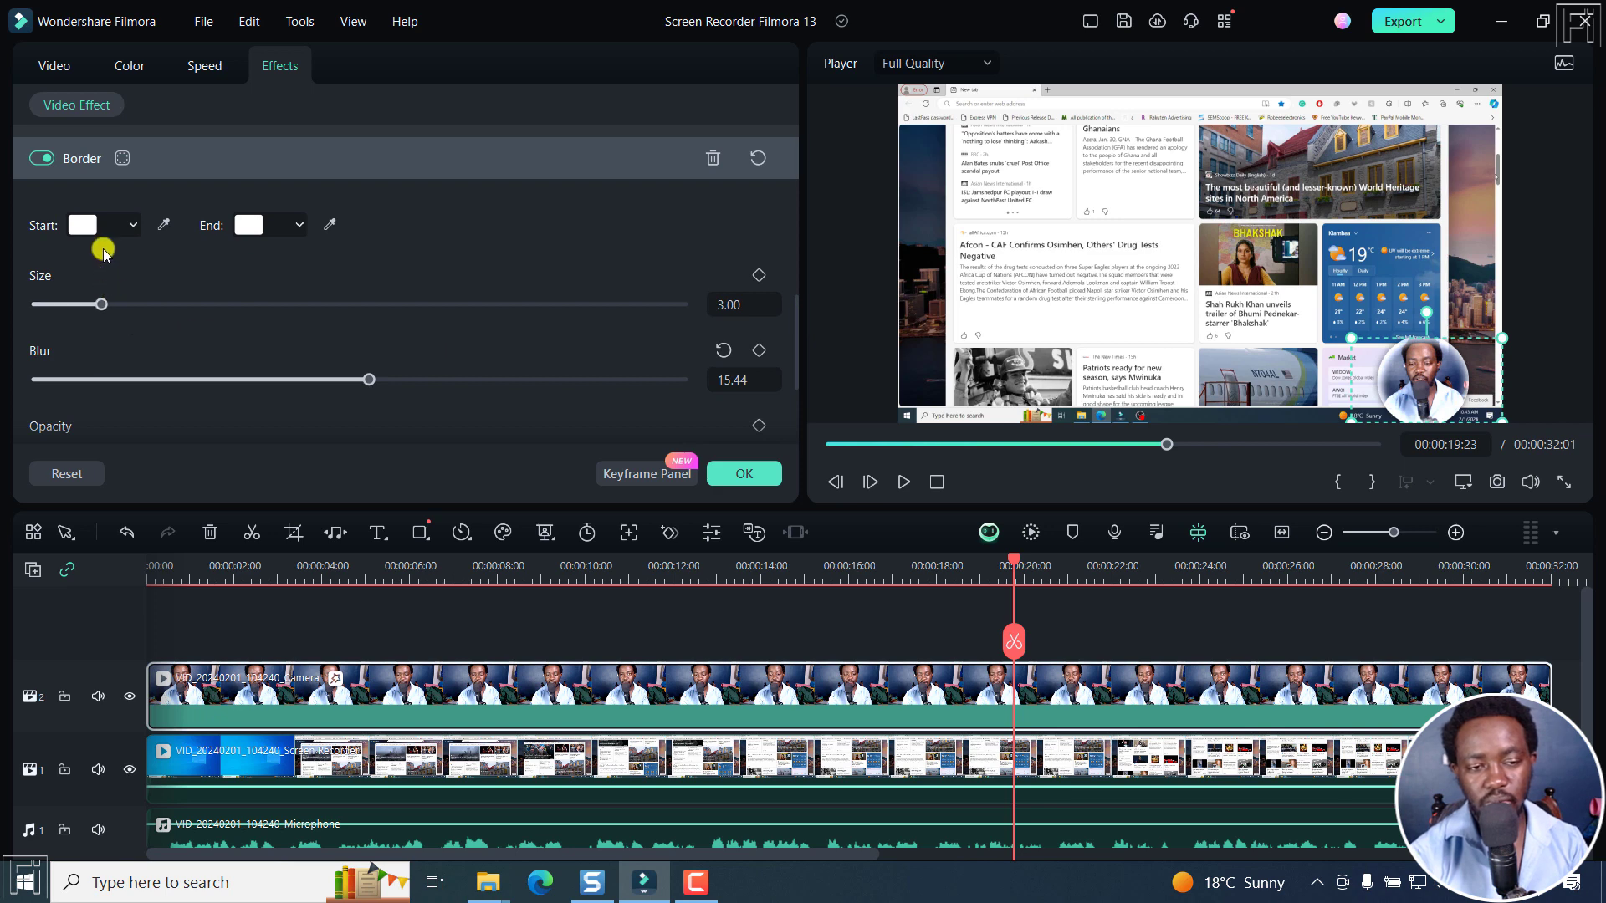
- Make the Border start pink and end white, and reset its blur to 0.00
{"action": "left_click", "coordinate": [92, 229]}
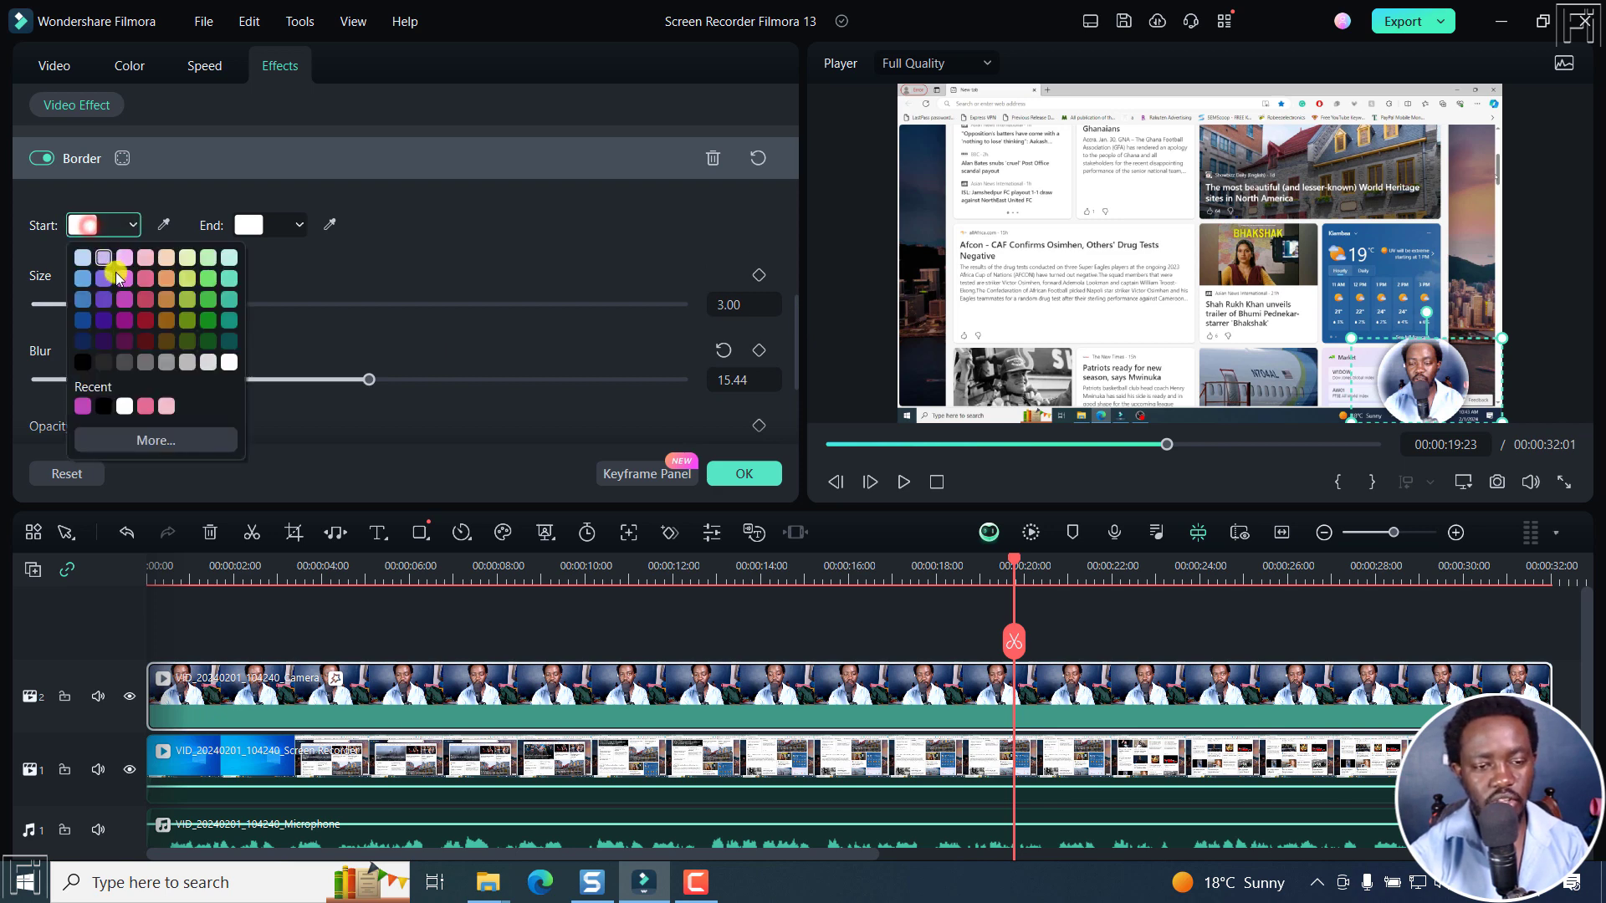
{"action": "left_click", "coordinate": [123, 281]}
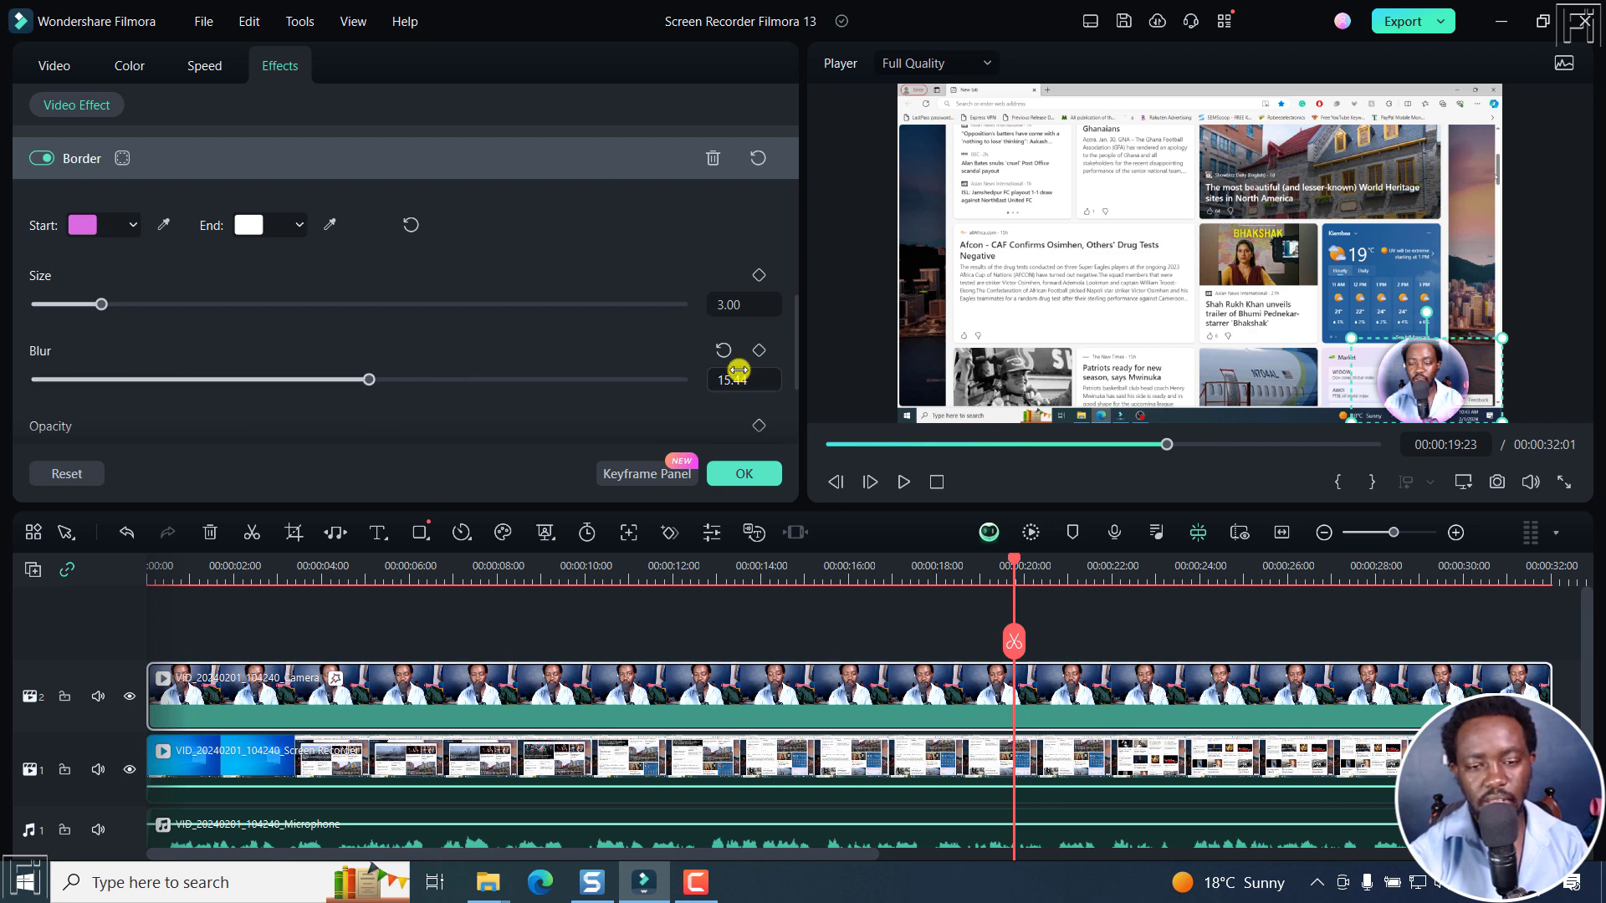
{"action": "left_click", "coordinate": [724, 350]}
{"action": "mouse_move", "coordinate": [1530, 482]}
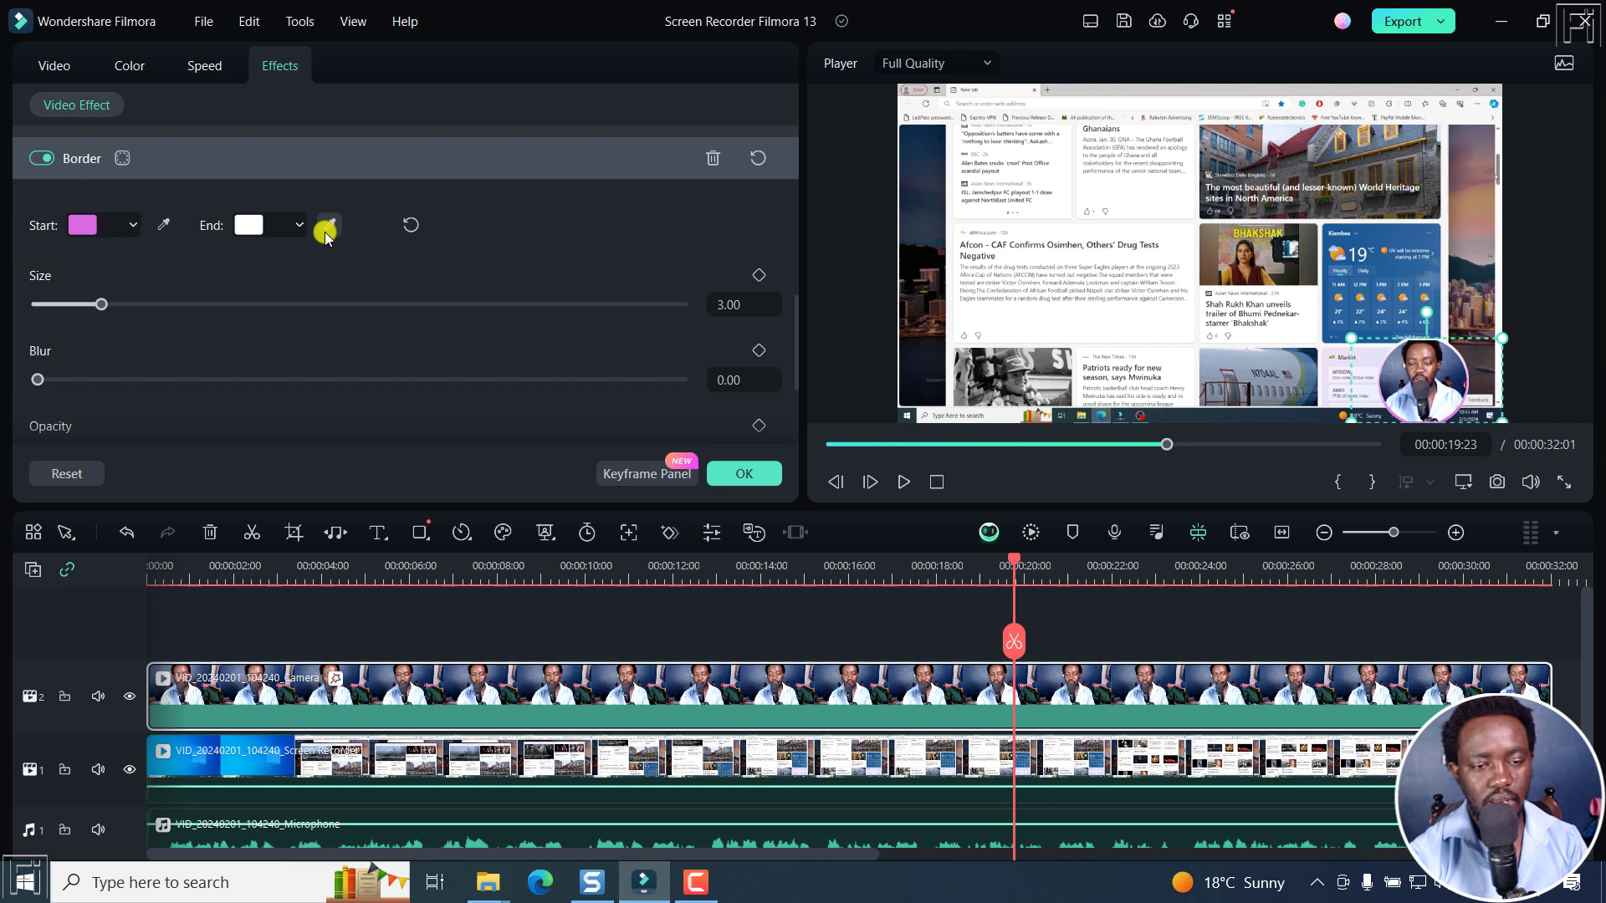
{"action": "left_click", "coordinate": [256, 228]}
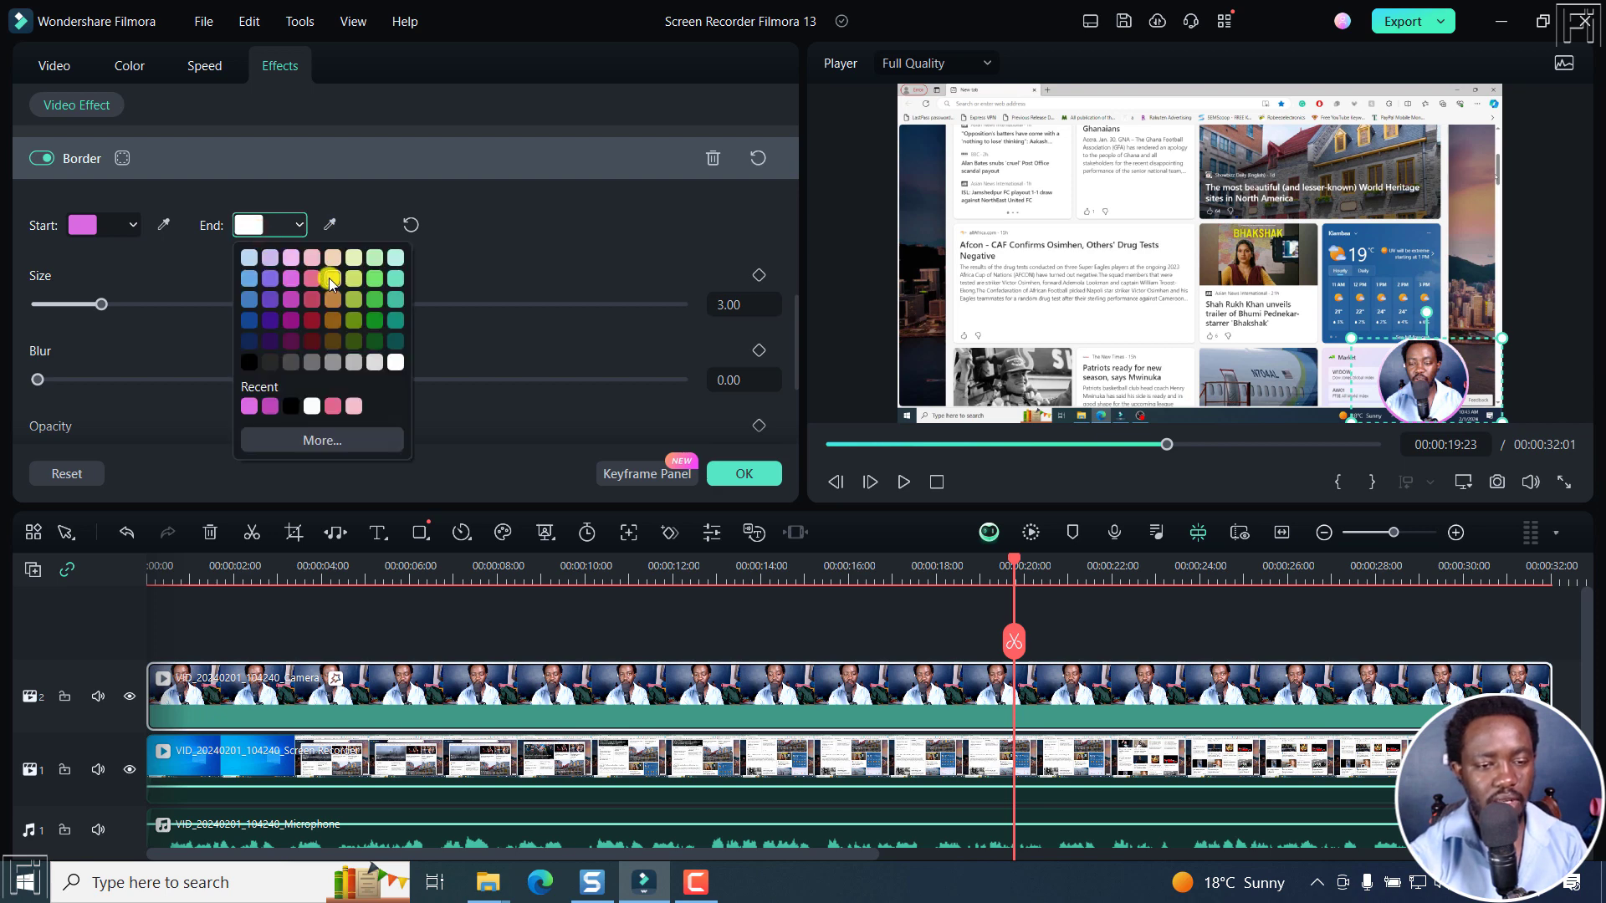
{"action": "left_click", "coordinate": [379, 318]}
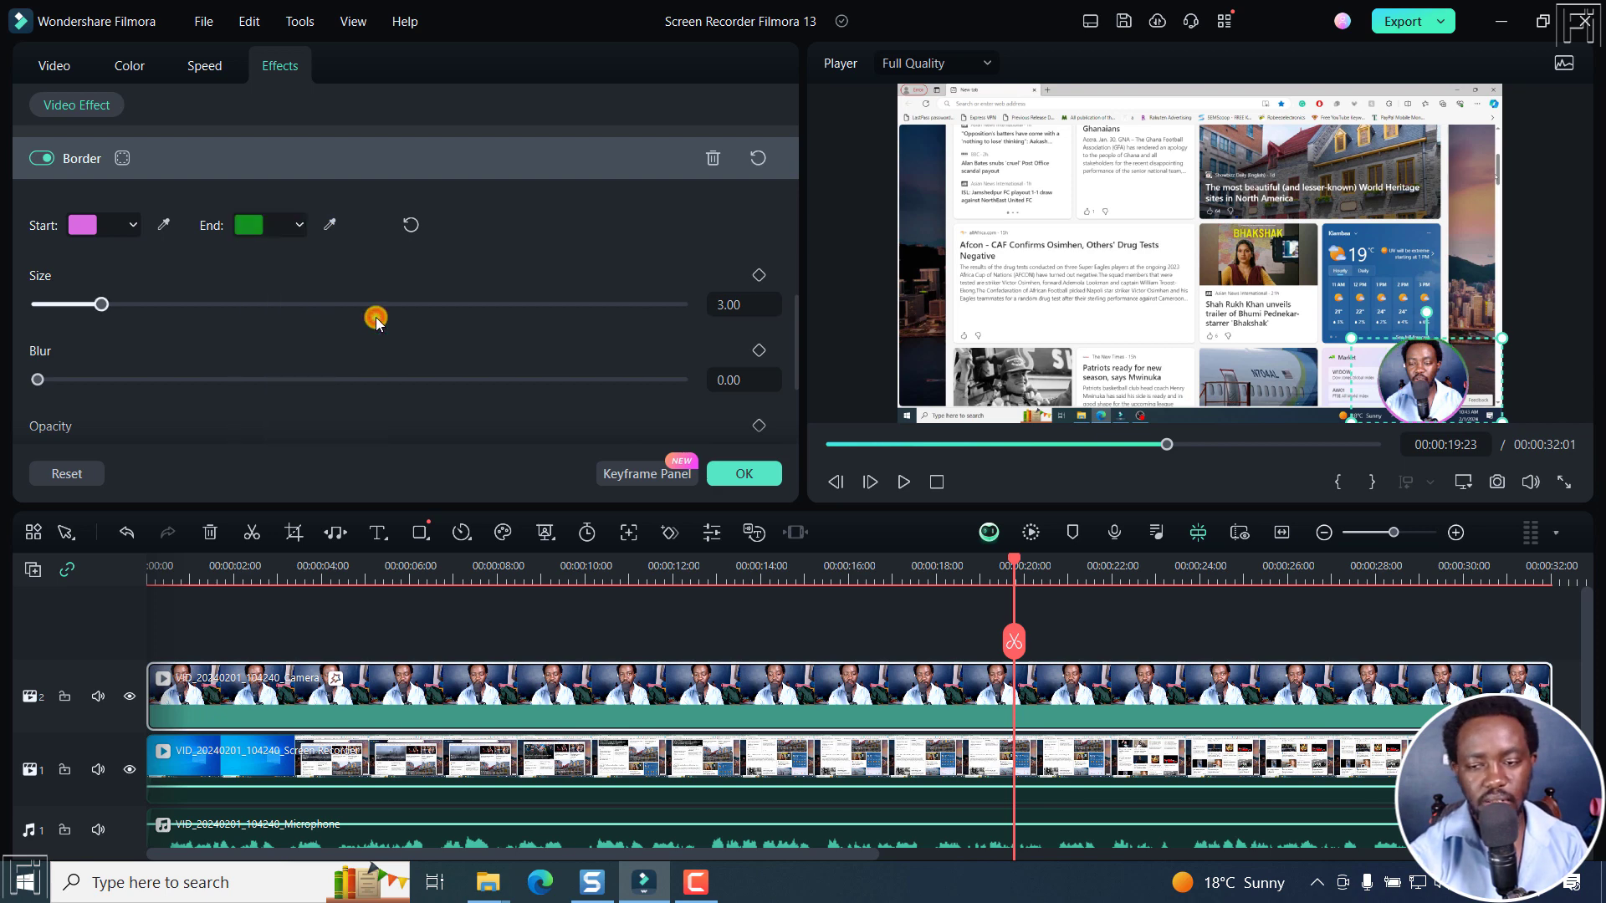
{"action": "left_click", "coordinate": [246, 227]}
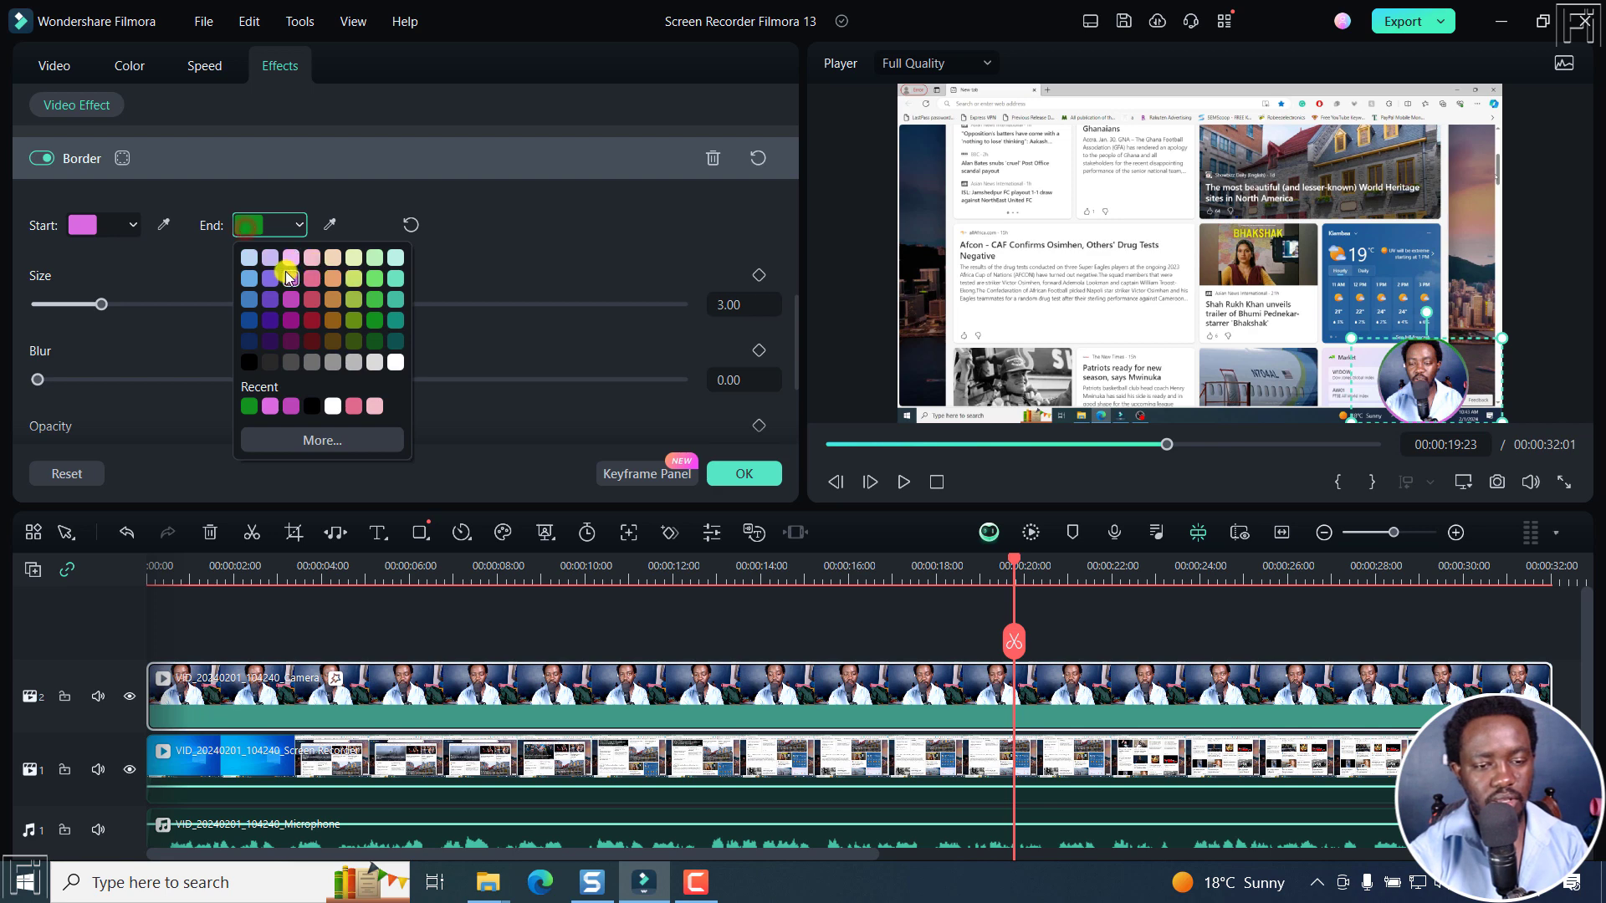
{"action": "left_click", "coordinate": [397, 363]}
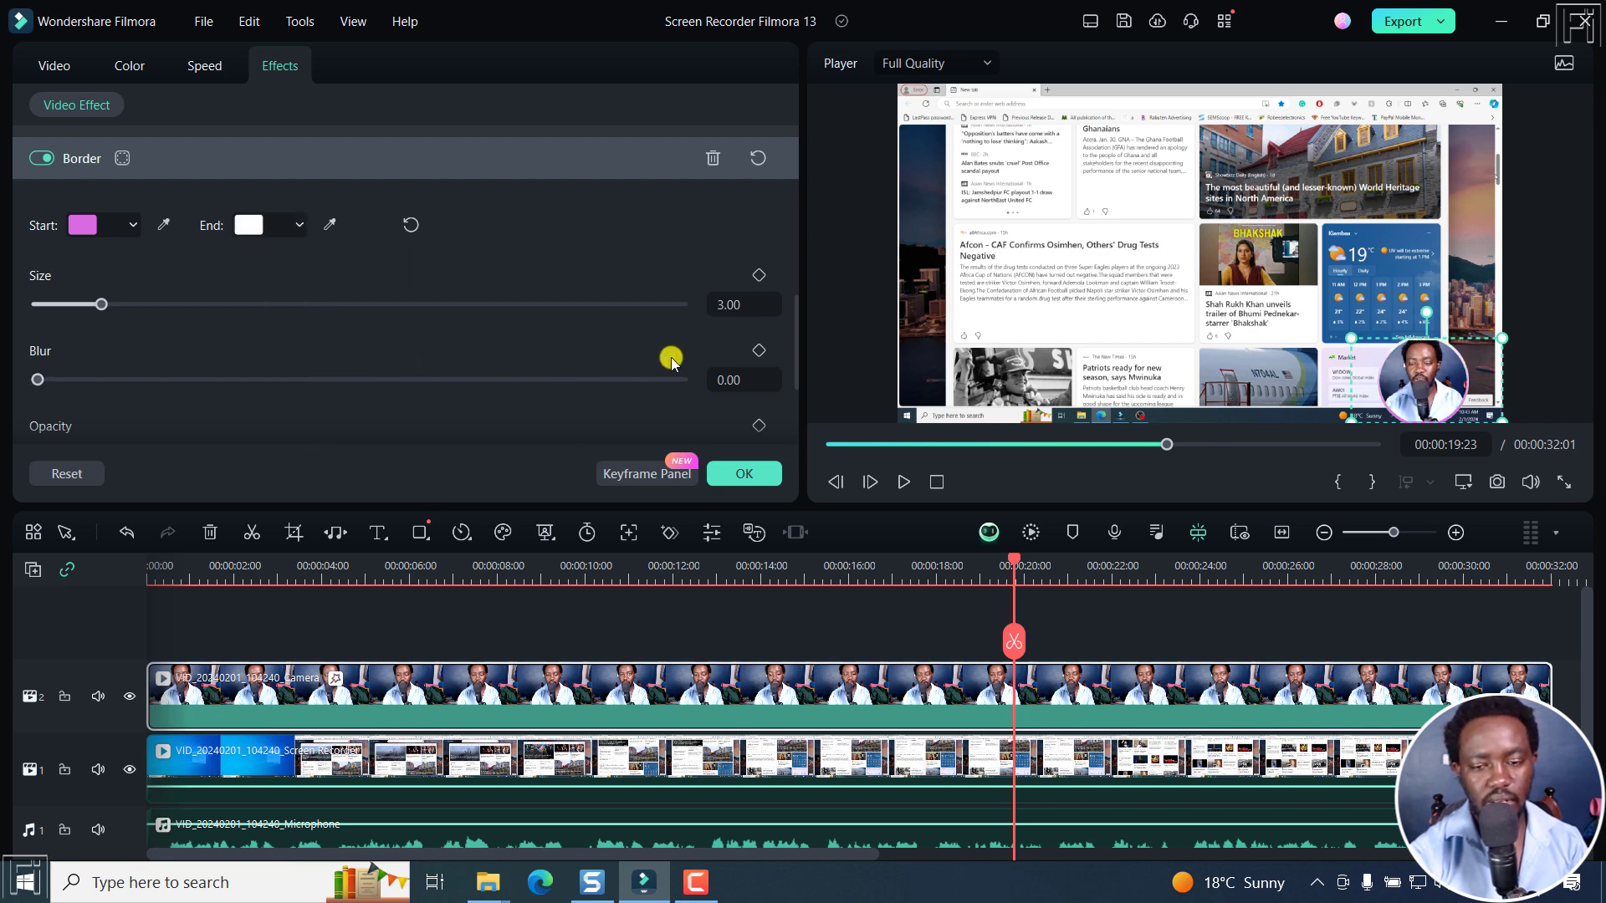
- Hide the screen-recording track and drag the webcam circle further into the bottom-right corner
{"action": "left_click", "coordinate": [130, 772]}
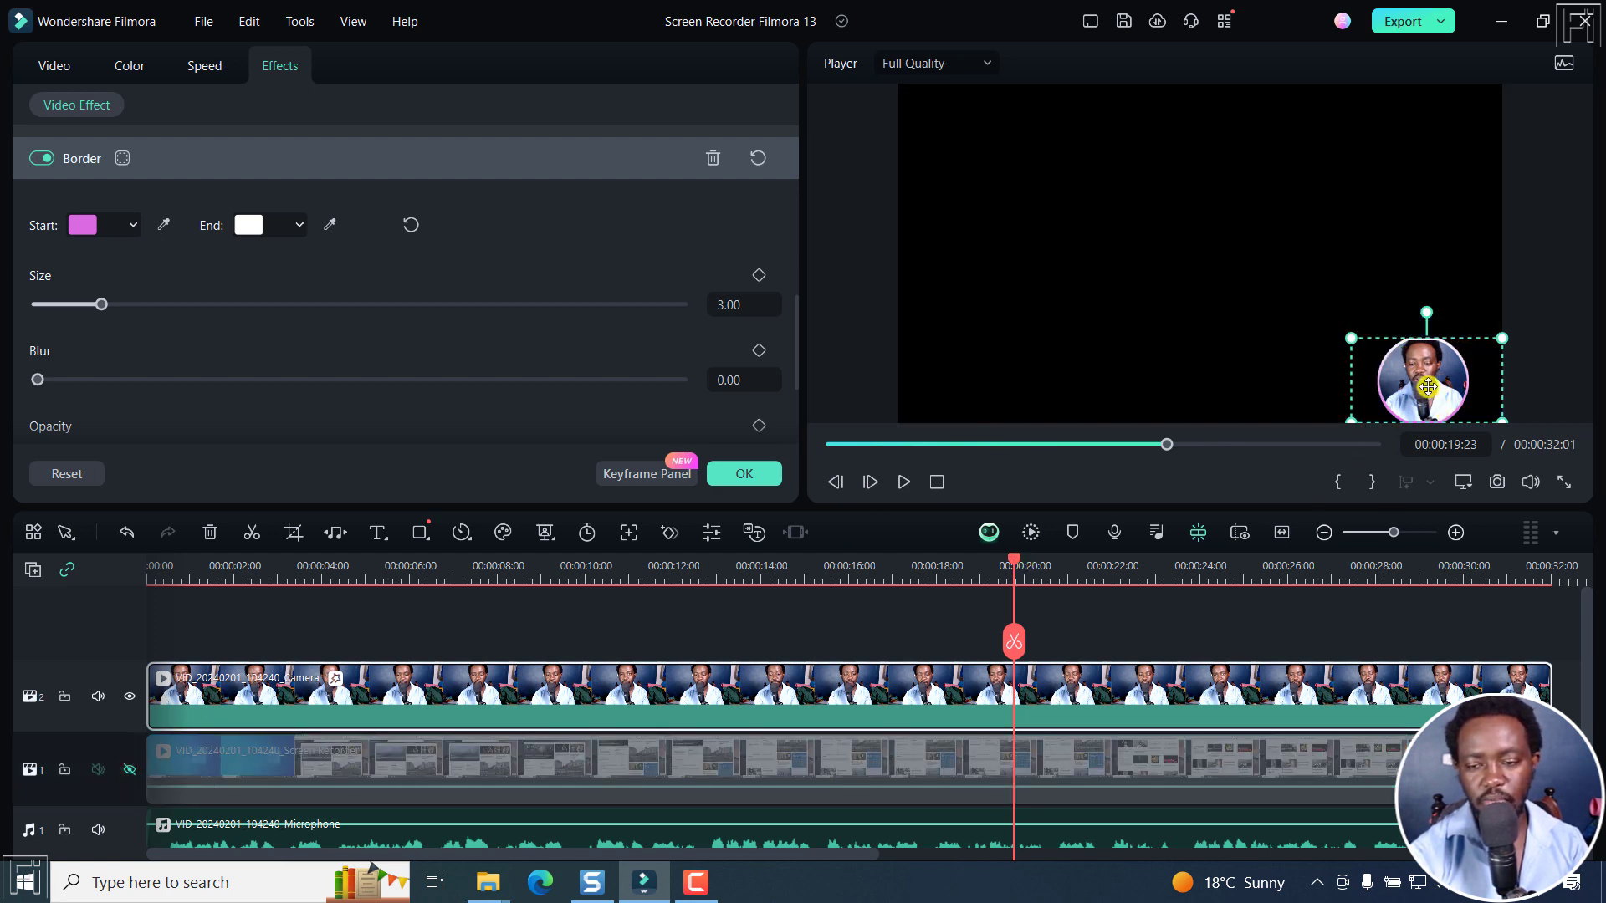
{"action": "left_click_drag", "start_coordinate": [1417, 384], "coordinate": [1439, 380]}
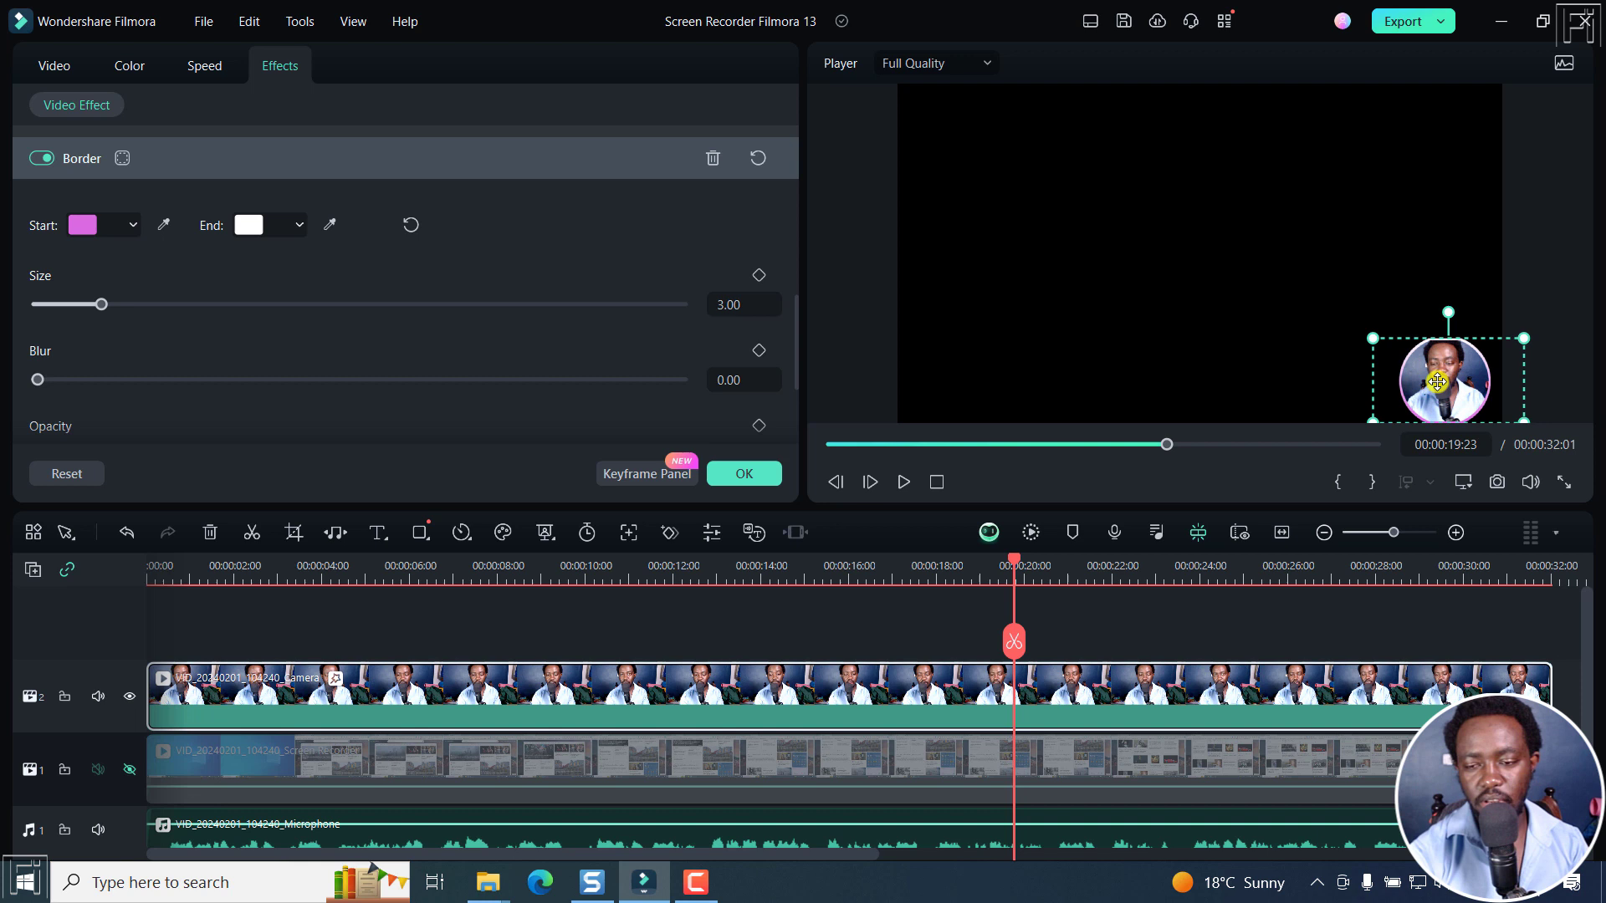
{"action": "left_click_drag", "start_coordinate": [1438, 381], "coordinate": [1439, 380]}
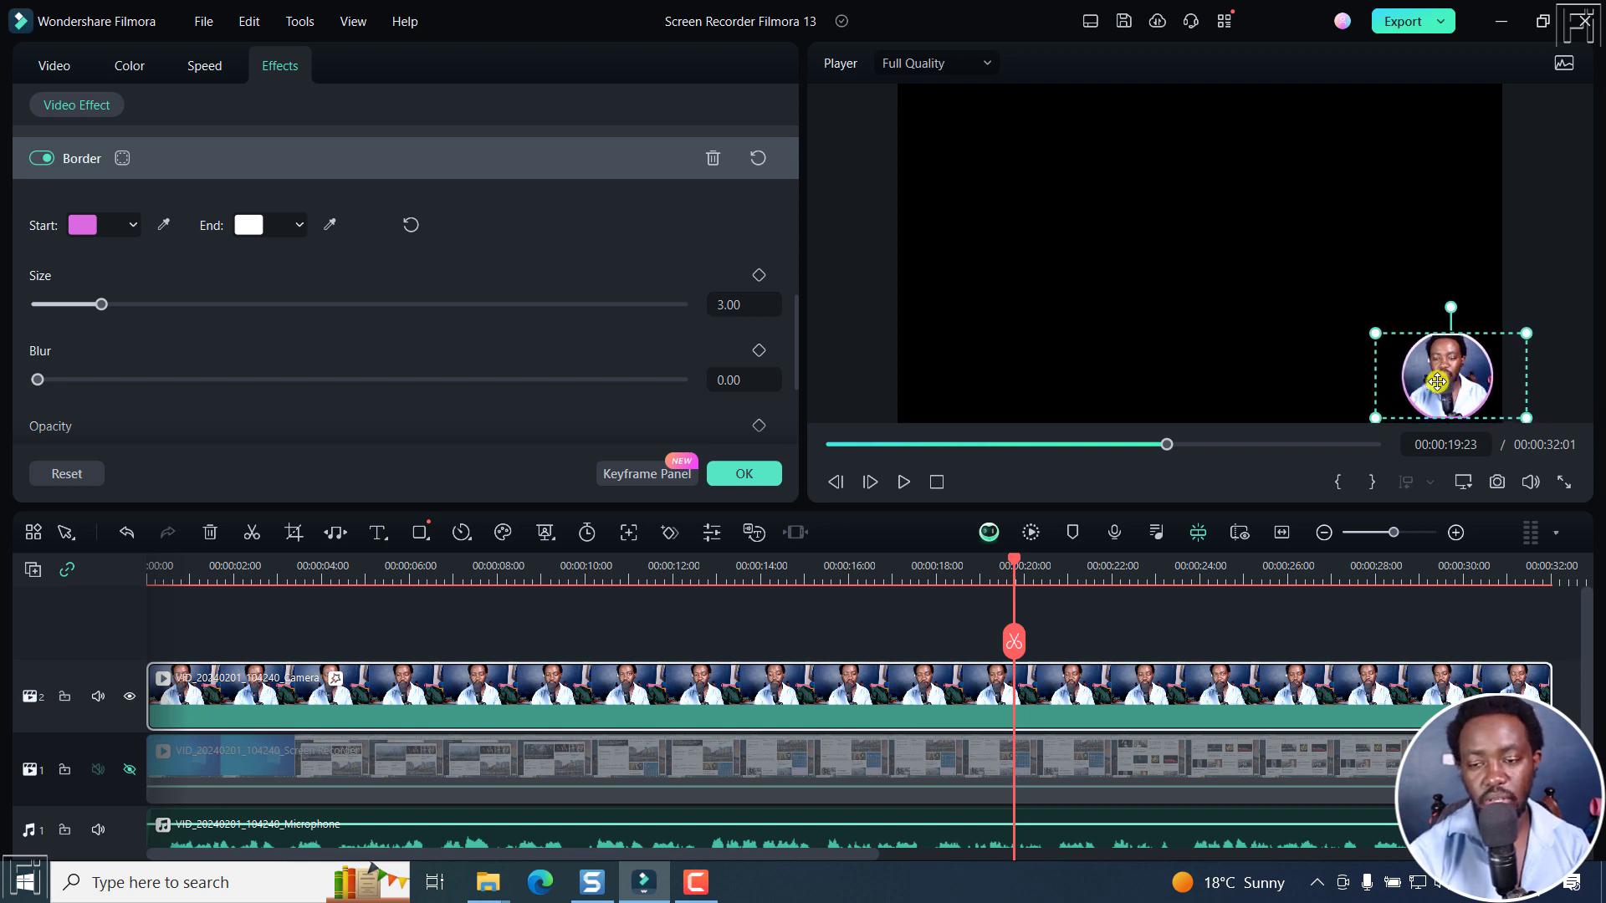
{"action": "left_click_drag", "start_coordinate": [1438, 381], "coordinate": [1439, 381]}
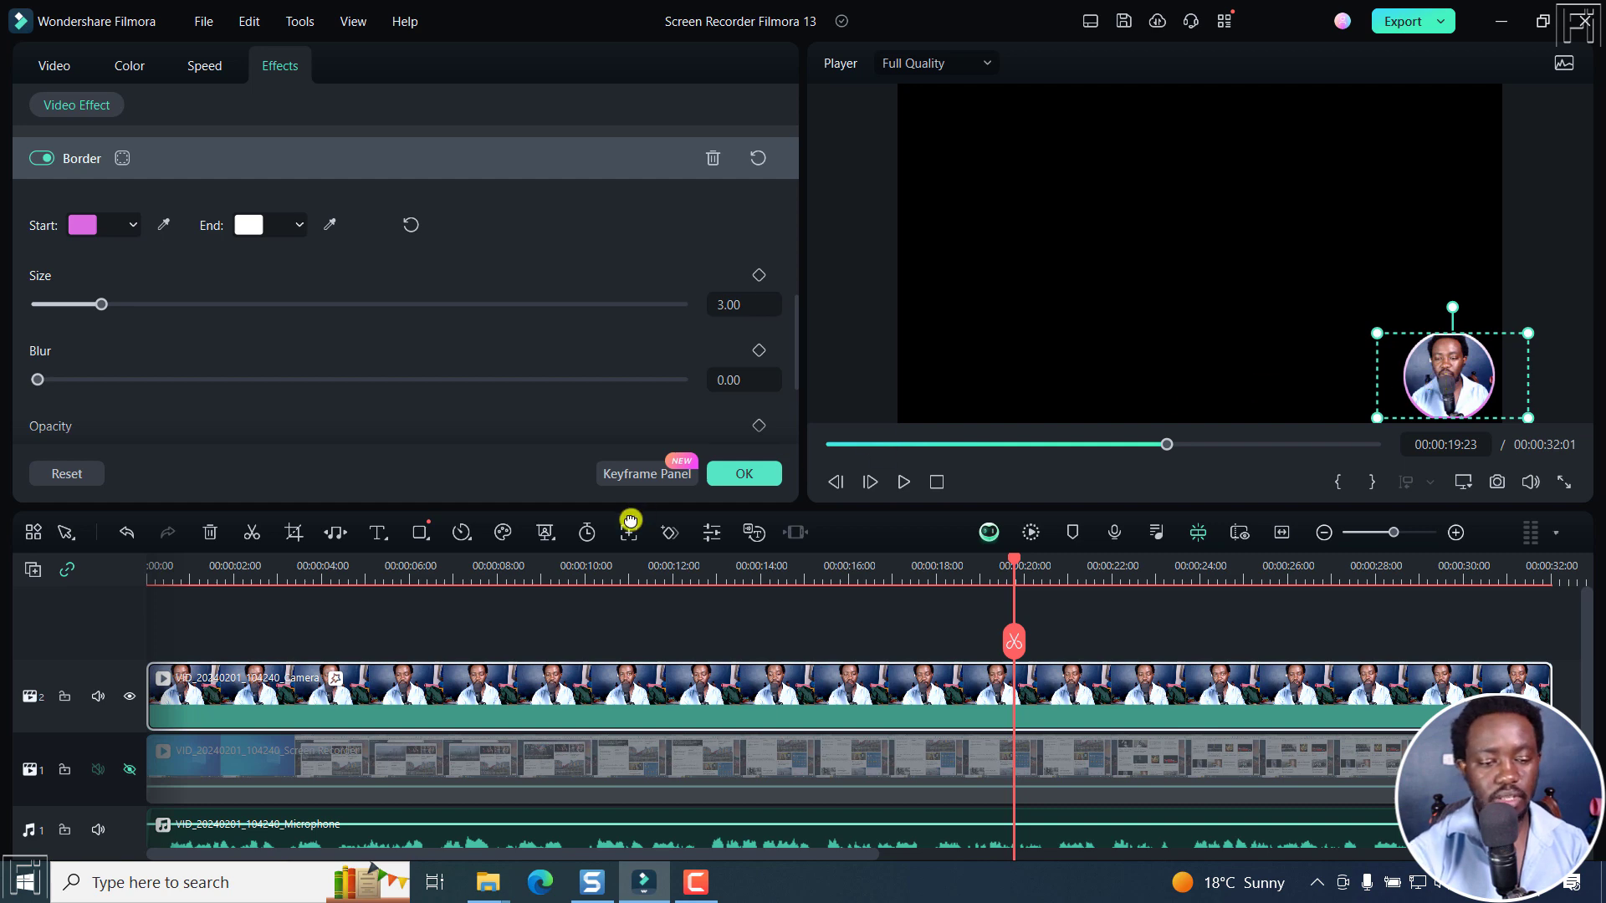
{"action": "left_click", "coordinate": [129, 769]}
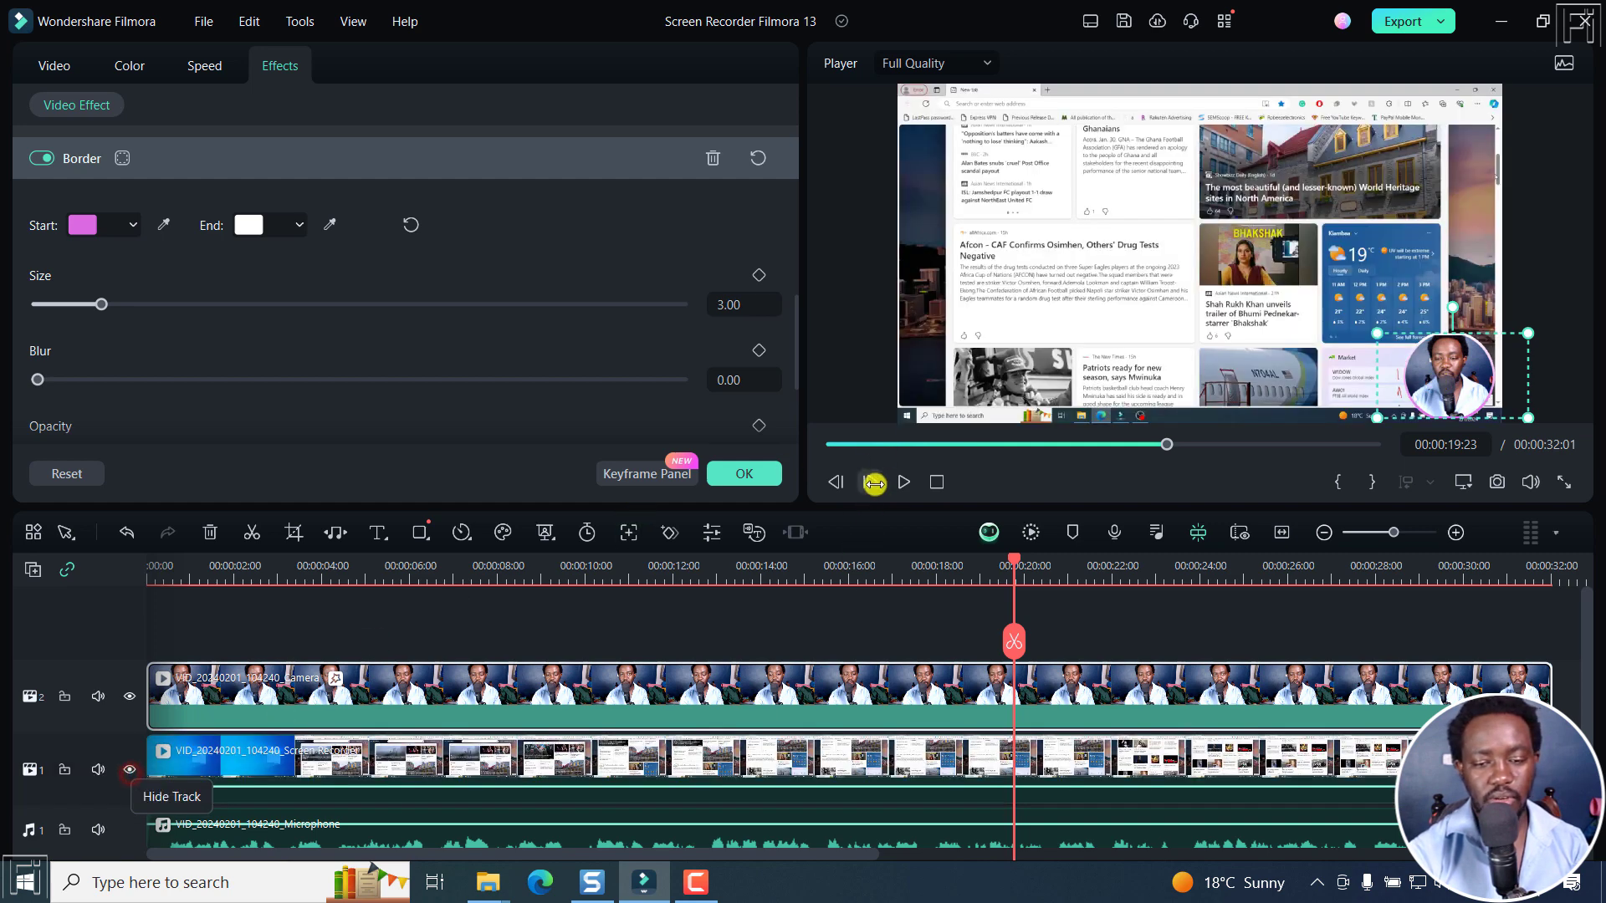
{"action": "left_click", "coordinate": [835, 481]}
{"action": "key", "text": "Home"}
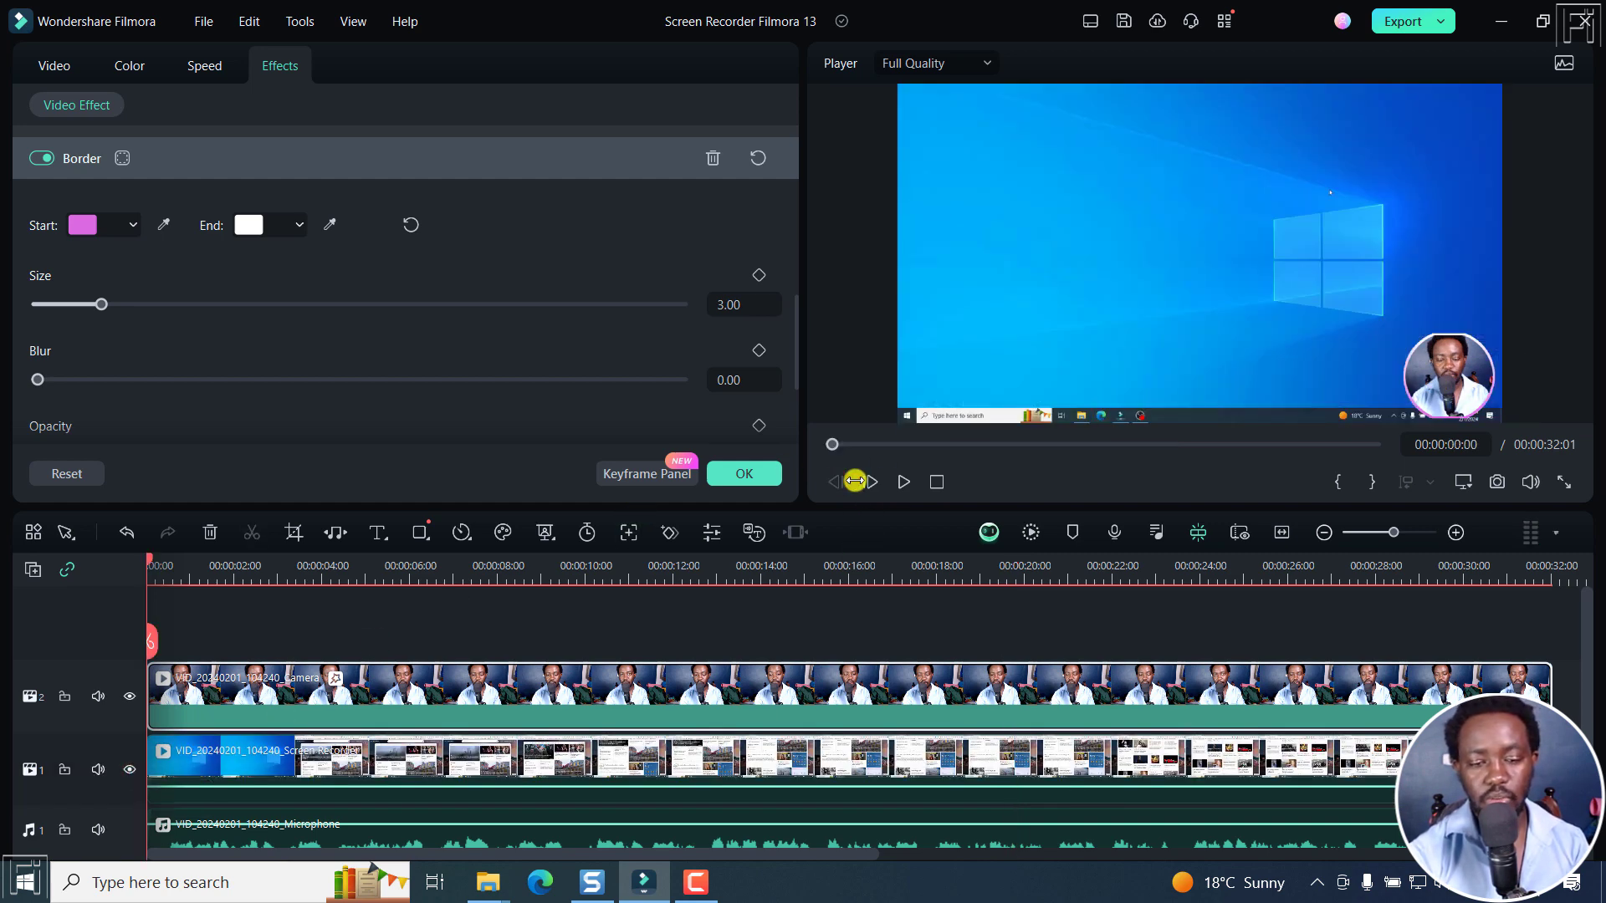
{"action": "key", "text": "space"}
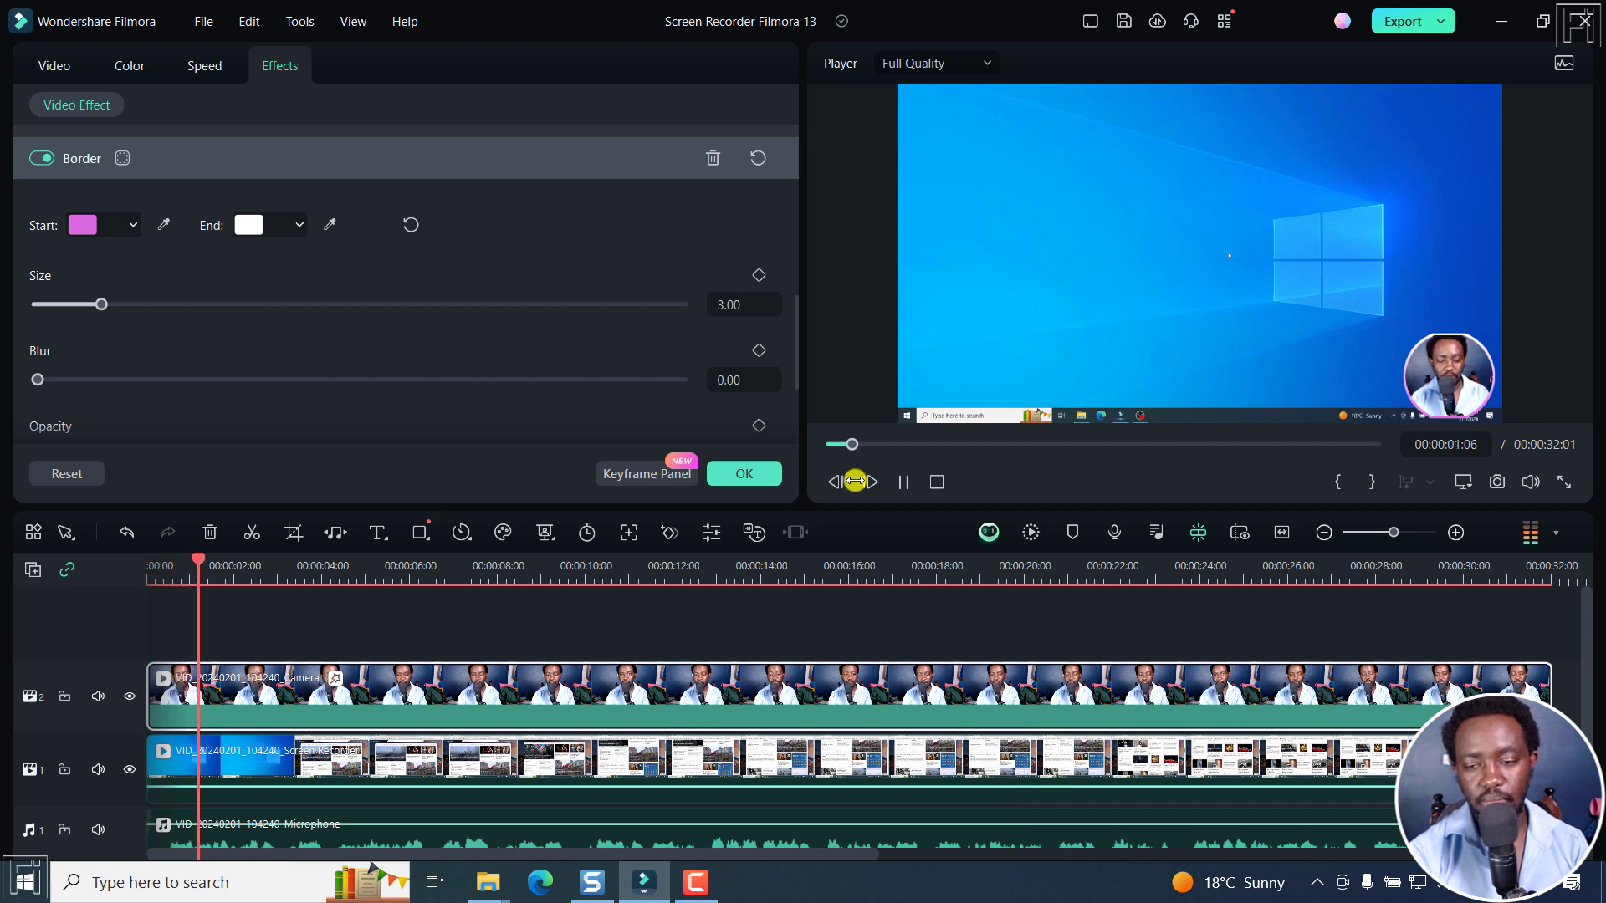
{"action": "key", "text": "space"}
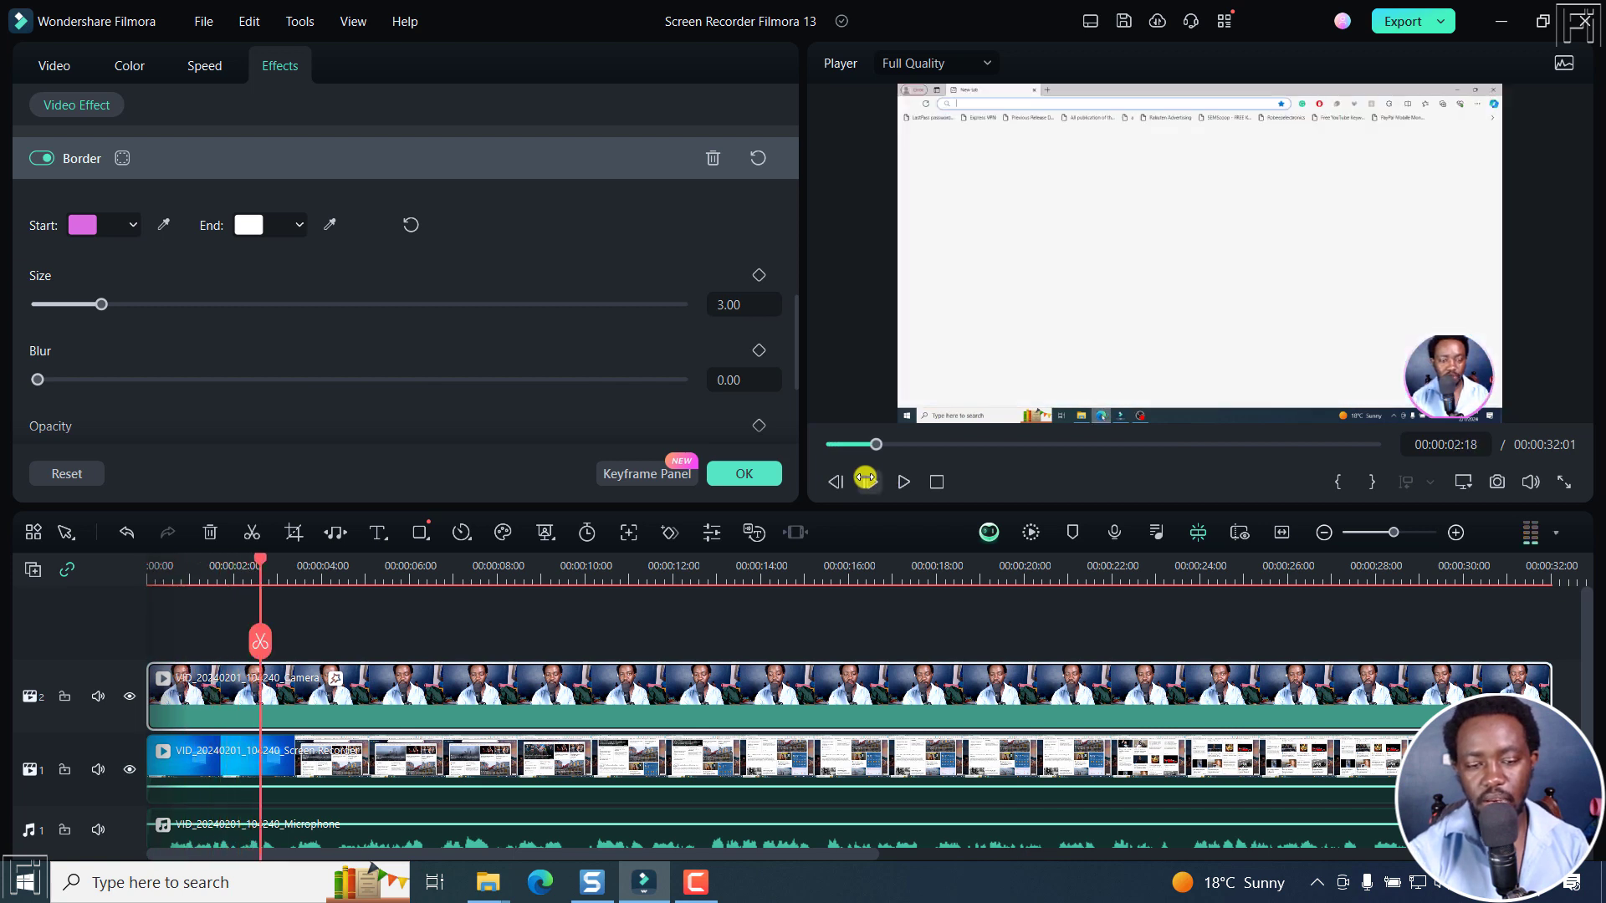
{"action": "left_click", "coordinate": [204, 571]}
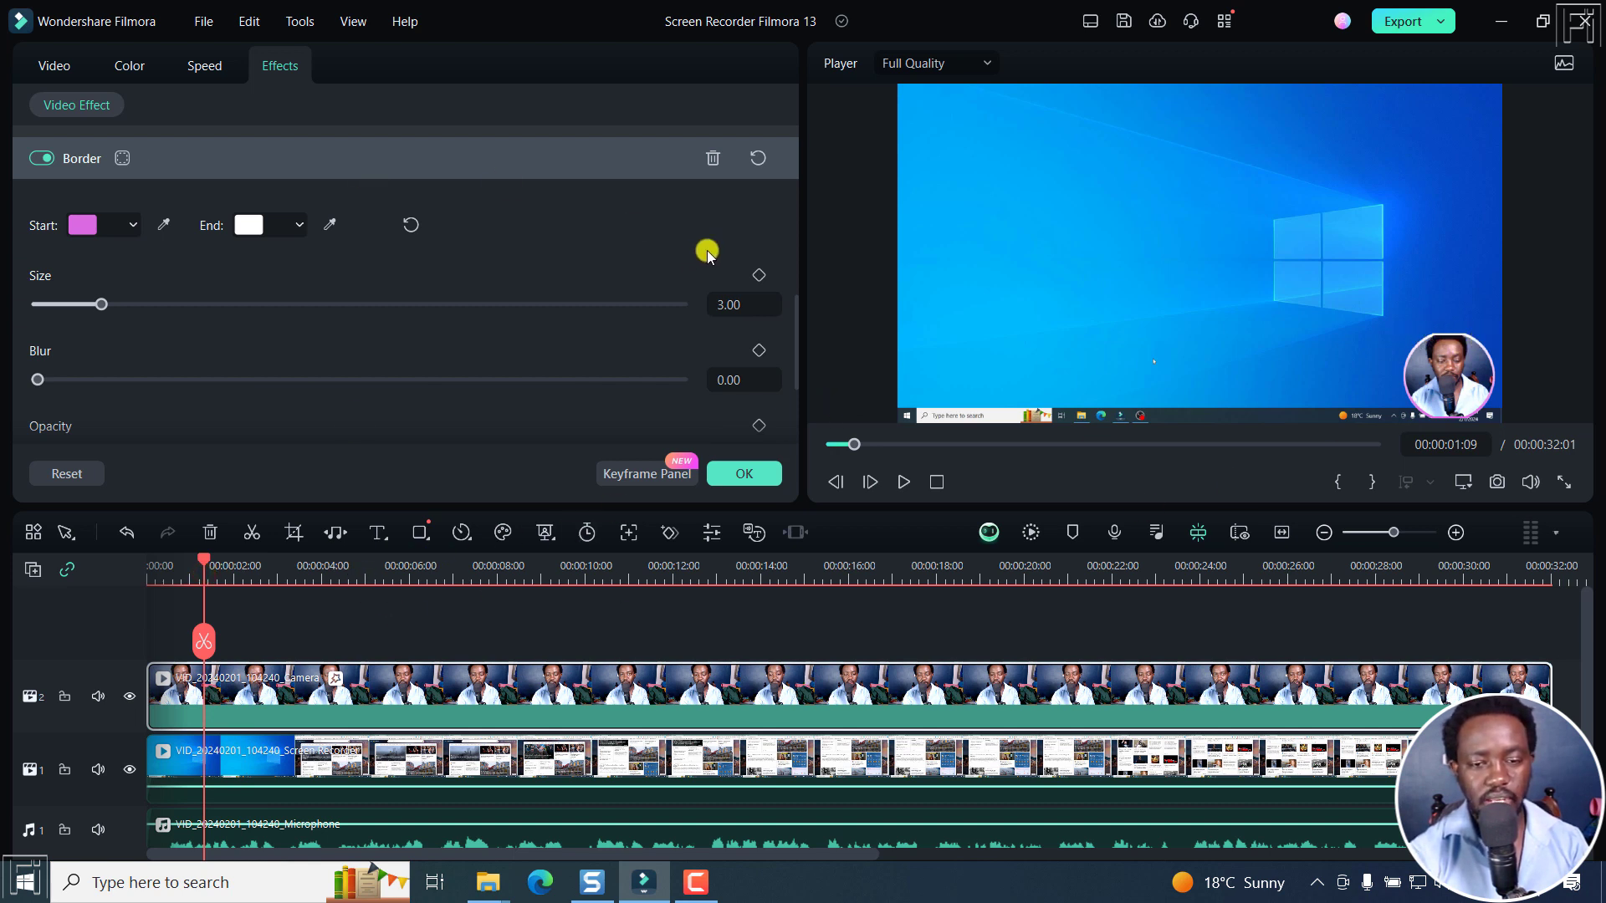
{"action": "left_click_drag", "start_coordinate": [799, 321], "coordinate": [795, 180]}
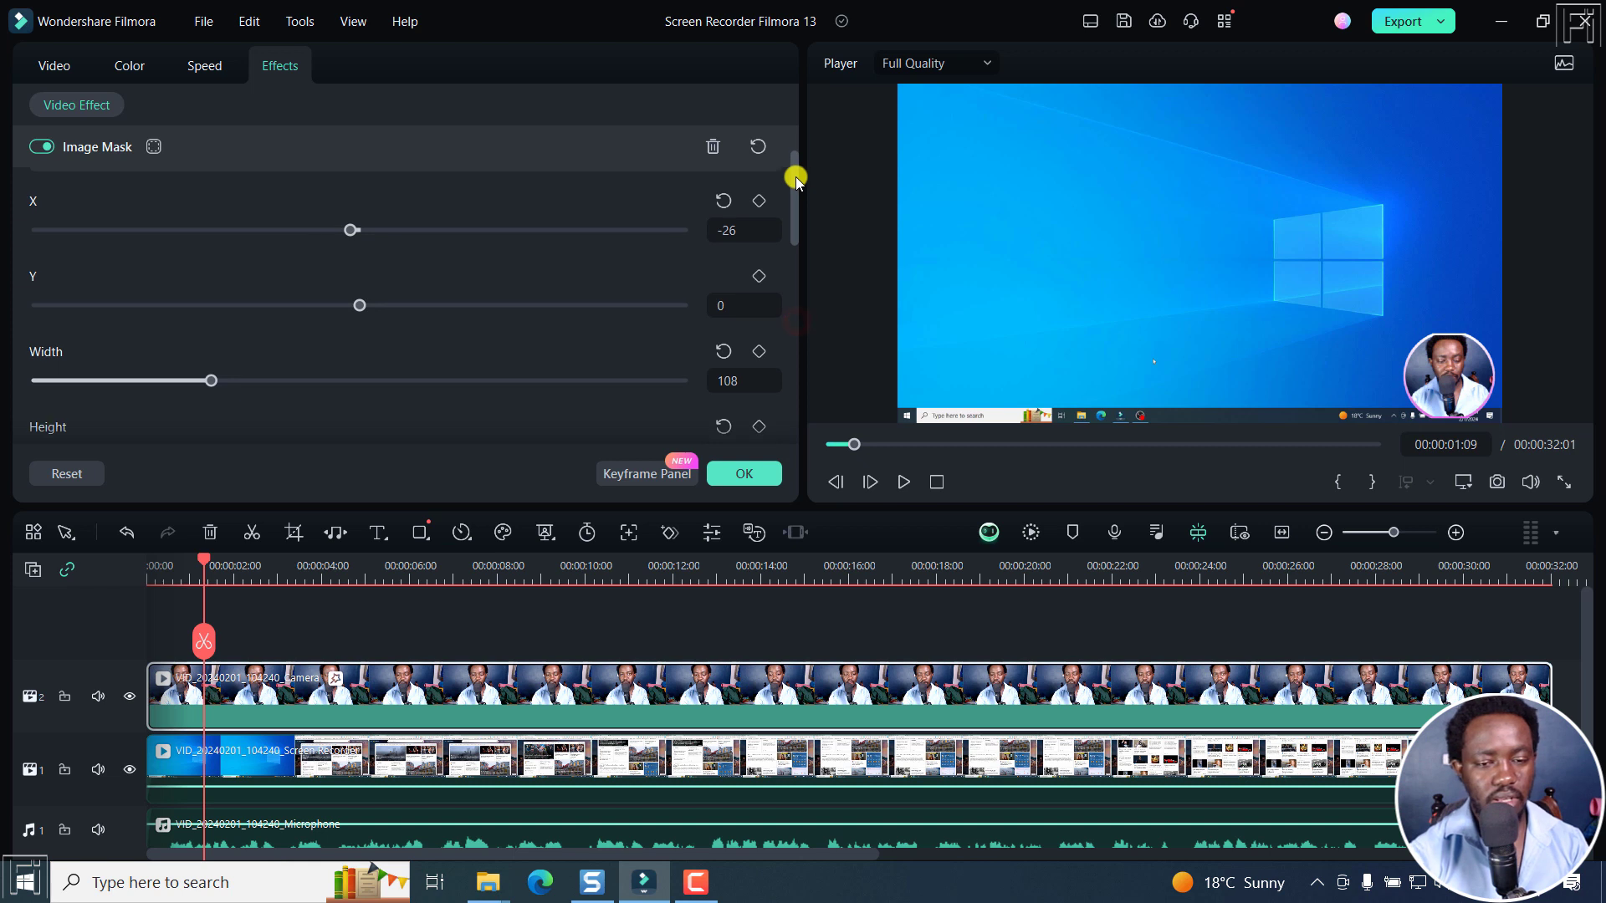
- Enter 100 for both the Image Mask width and height
{"action": "left_click", "coordinate": [726, 384]}
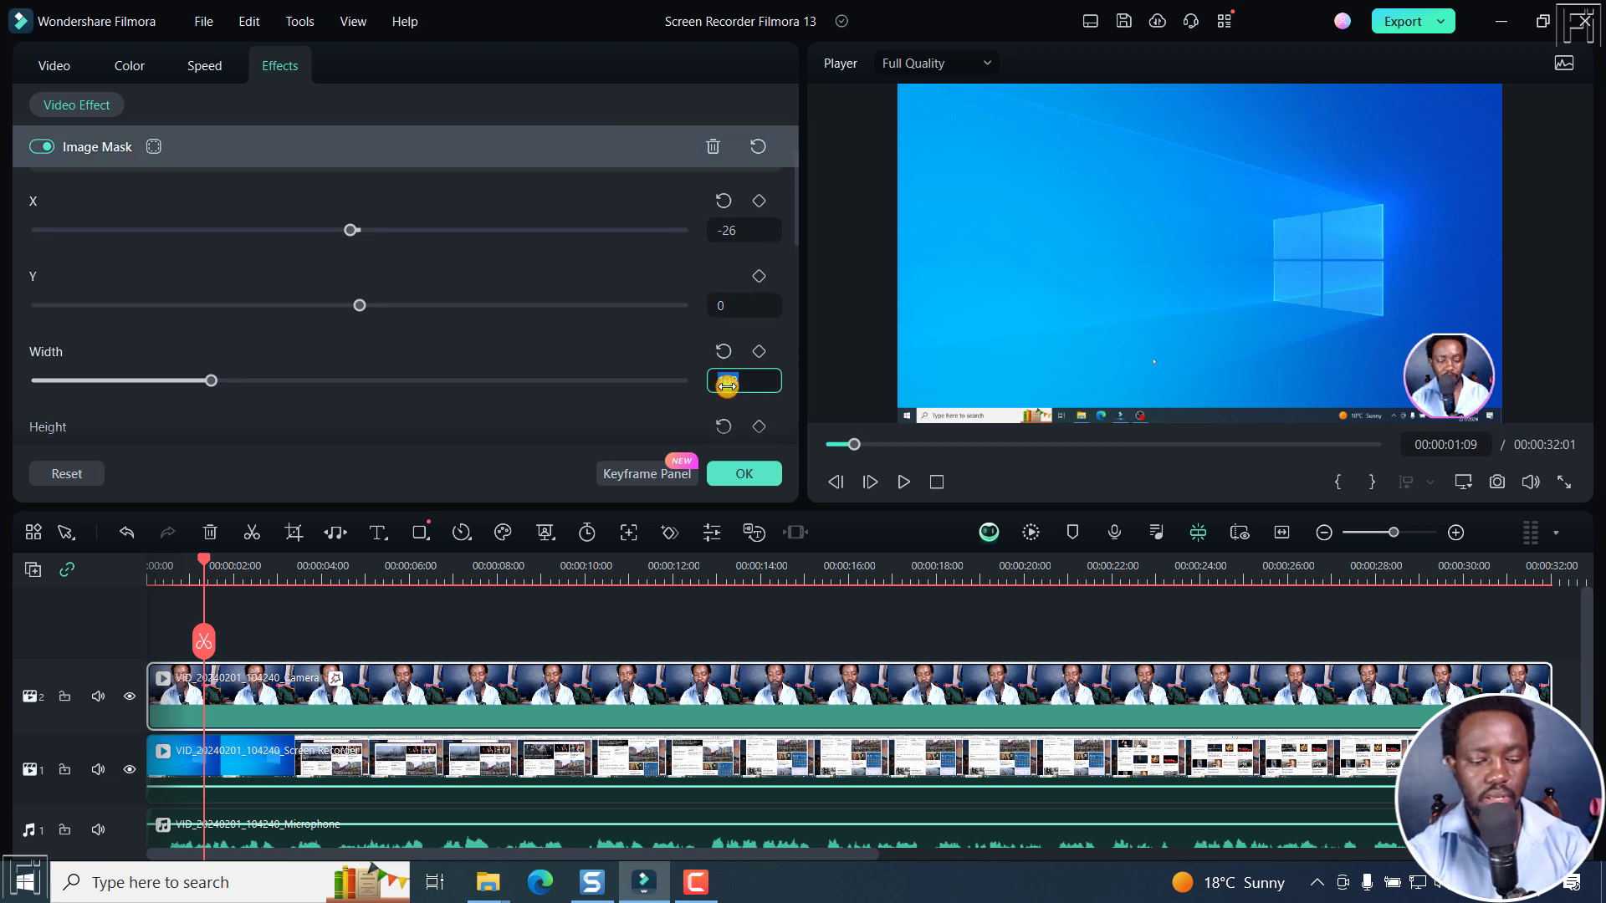
{"action": "key", "text": "BackSpace"}
{"action": "type", "text": "100"}
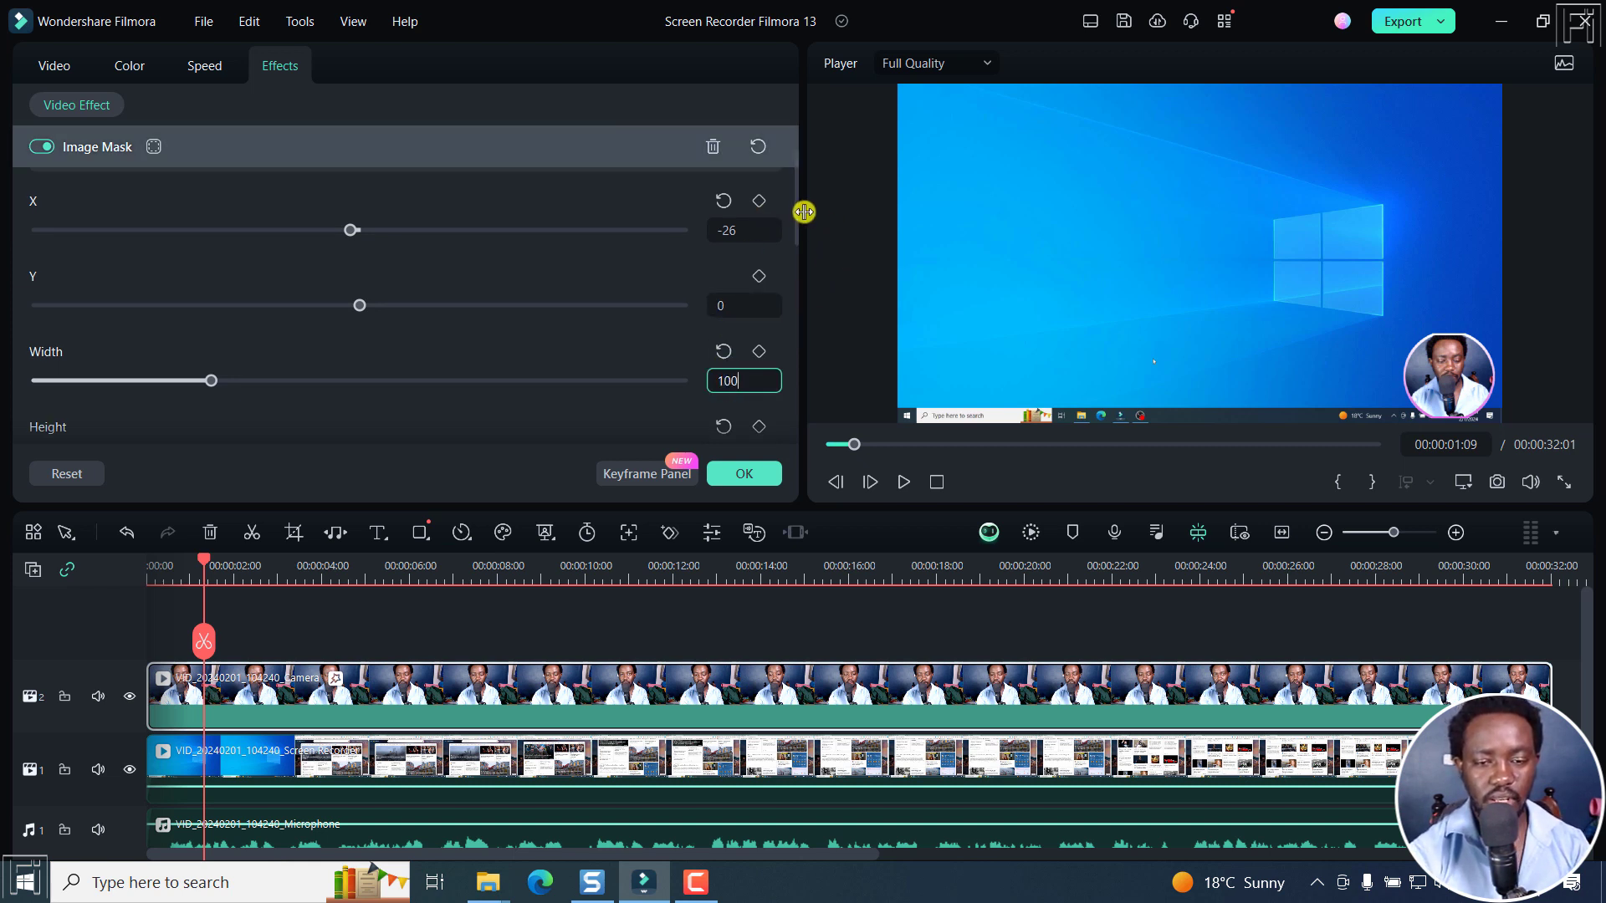
{"action": "left_click_drag", "start_coordinate": [796, 208], "coordinate": [796, 251]}
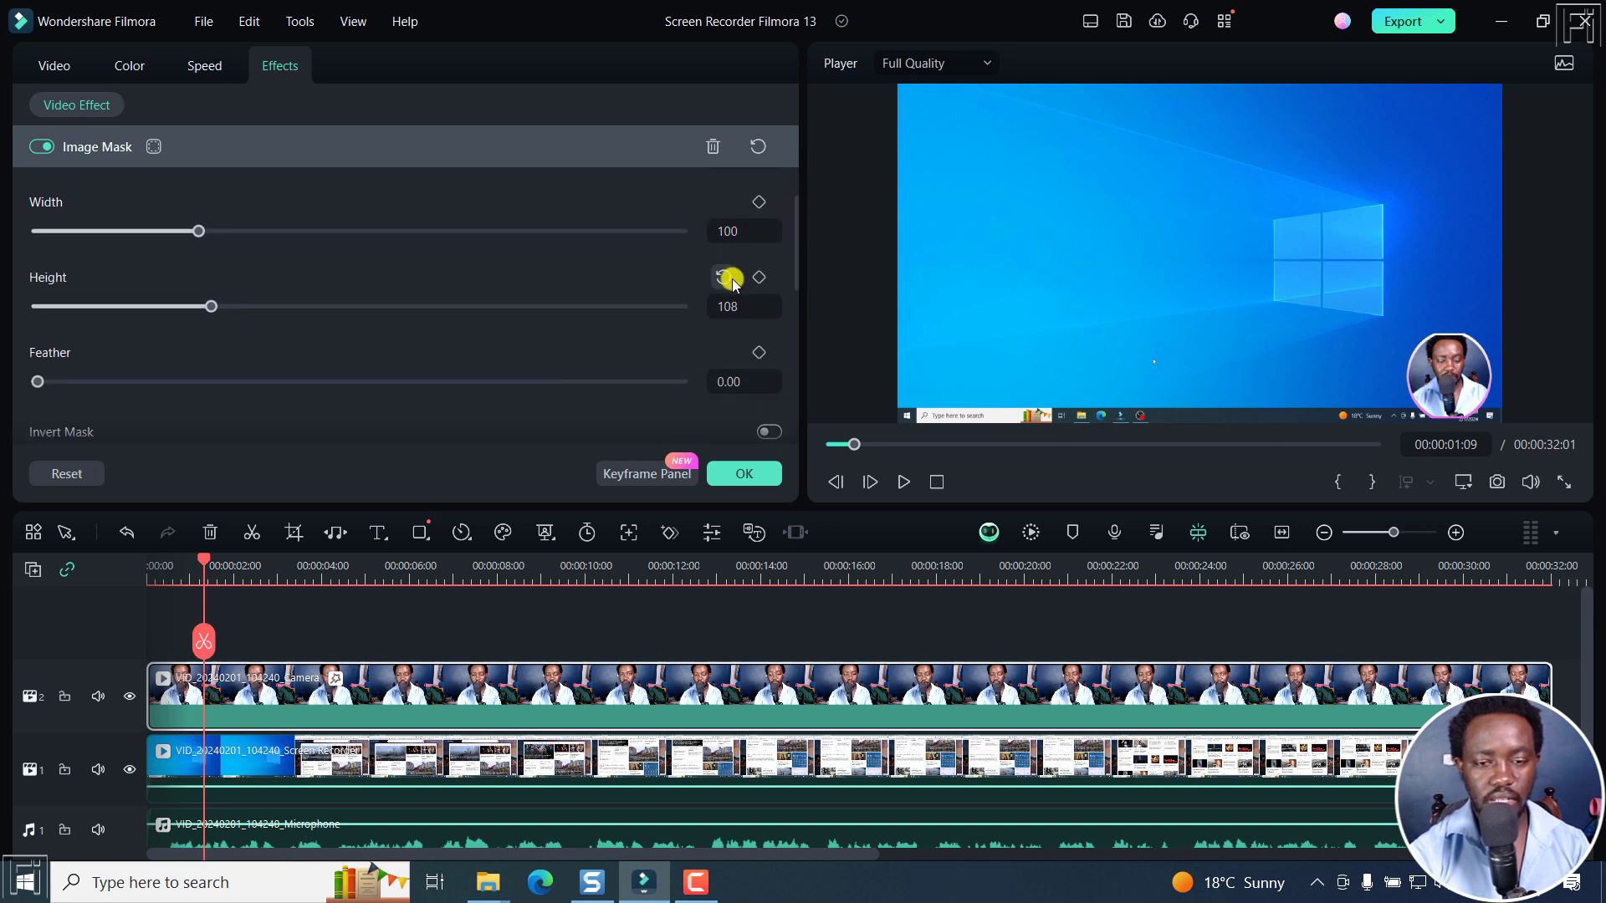
{"action": "left_click", "coordinate": [722, 305]}
{"action": "key", "text": "BackSpace"}
{"action": "type", "text": "0"}
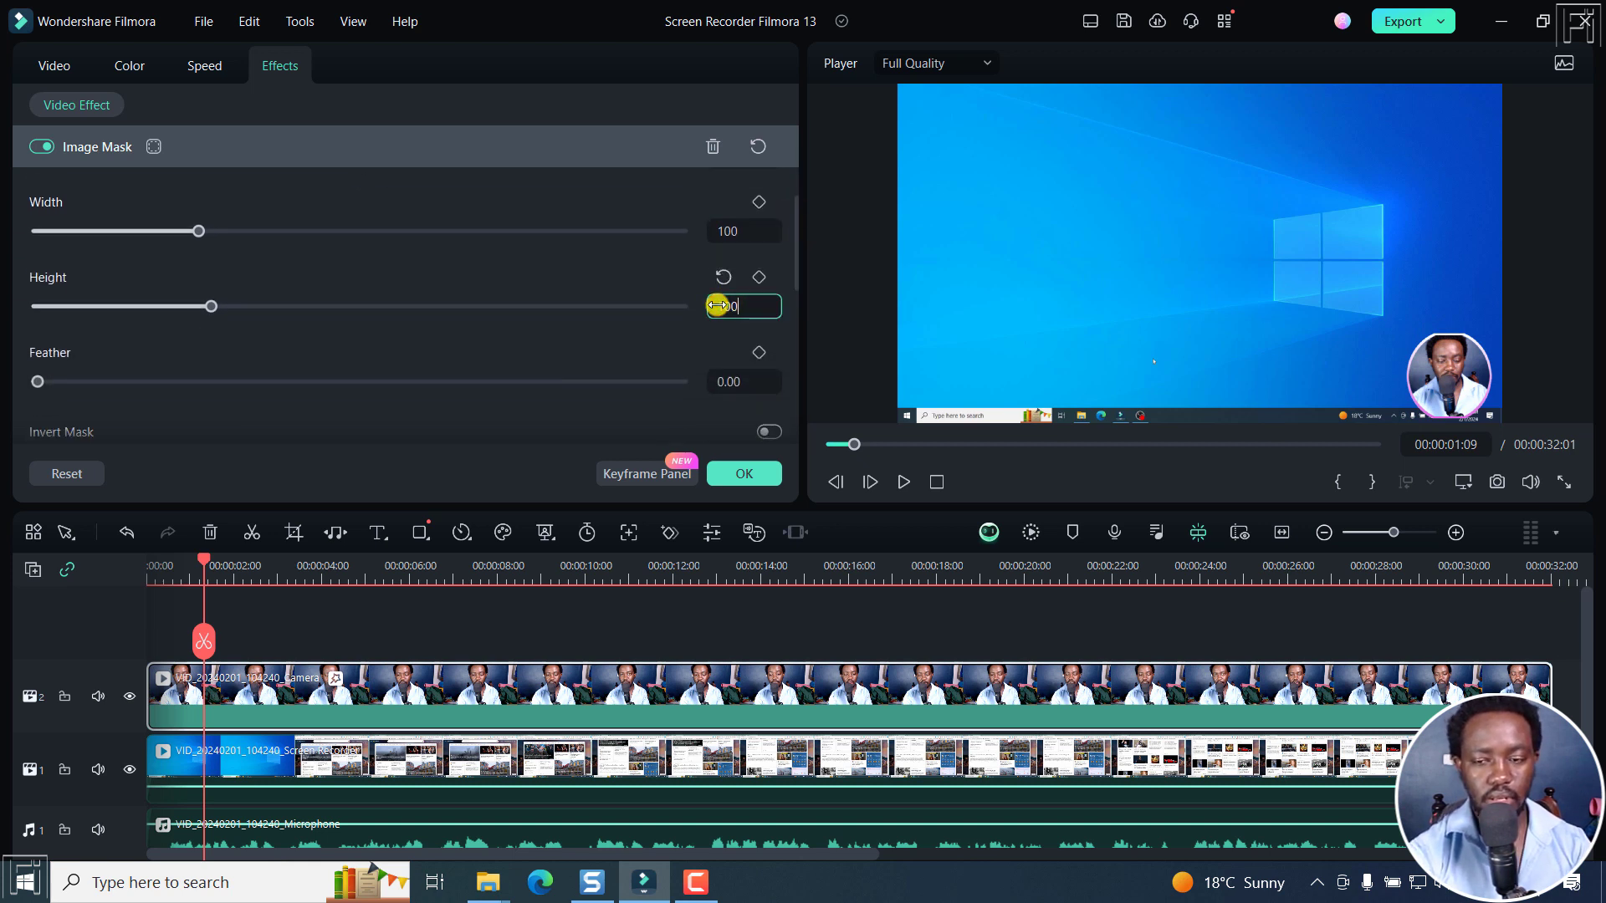
{"action": "key", "text": "Return"}
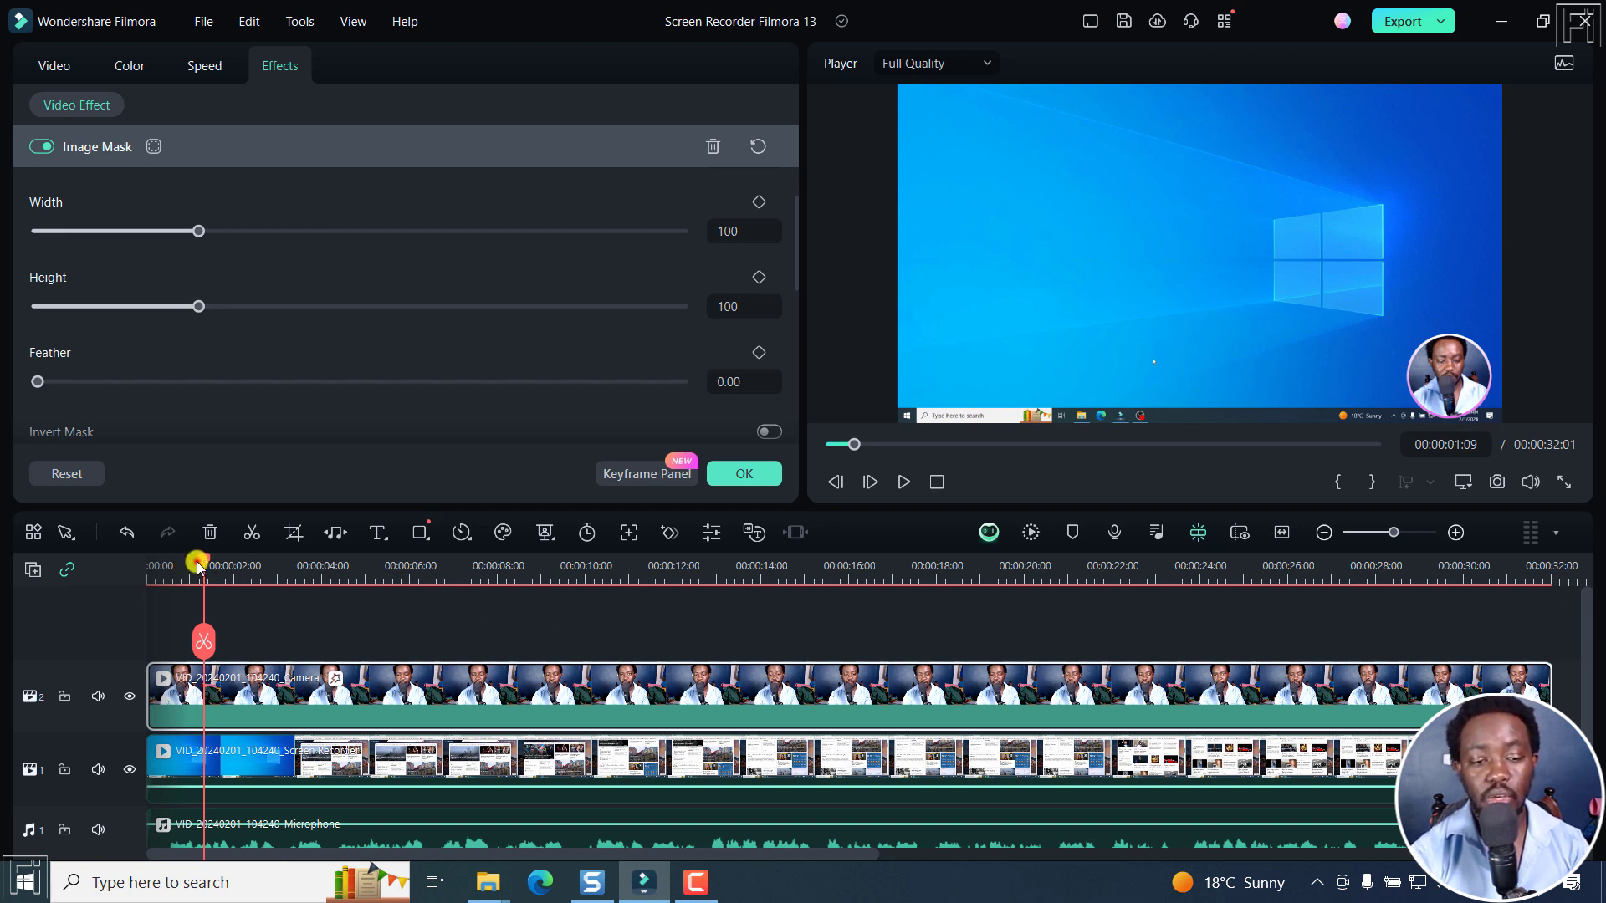
{"action": "left_click_drag", "start_coordinate": [197, 565], "coordinate": [255, 573]}
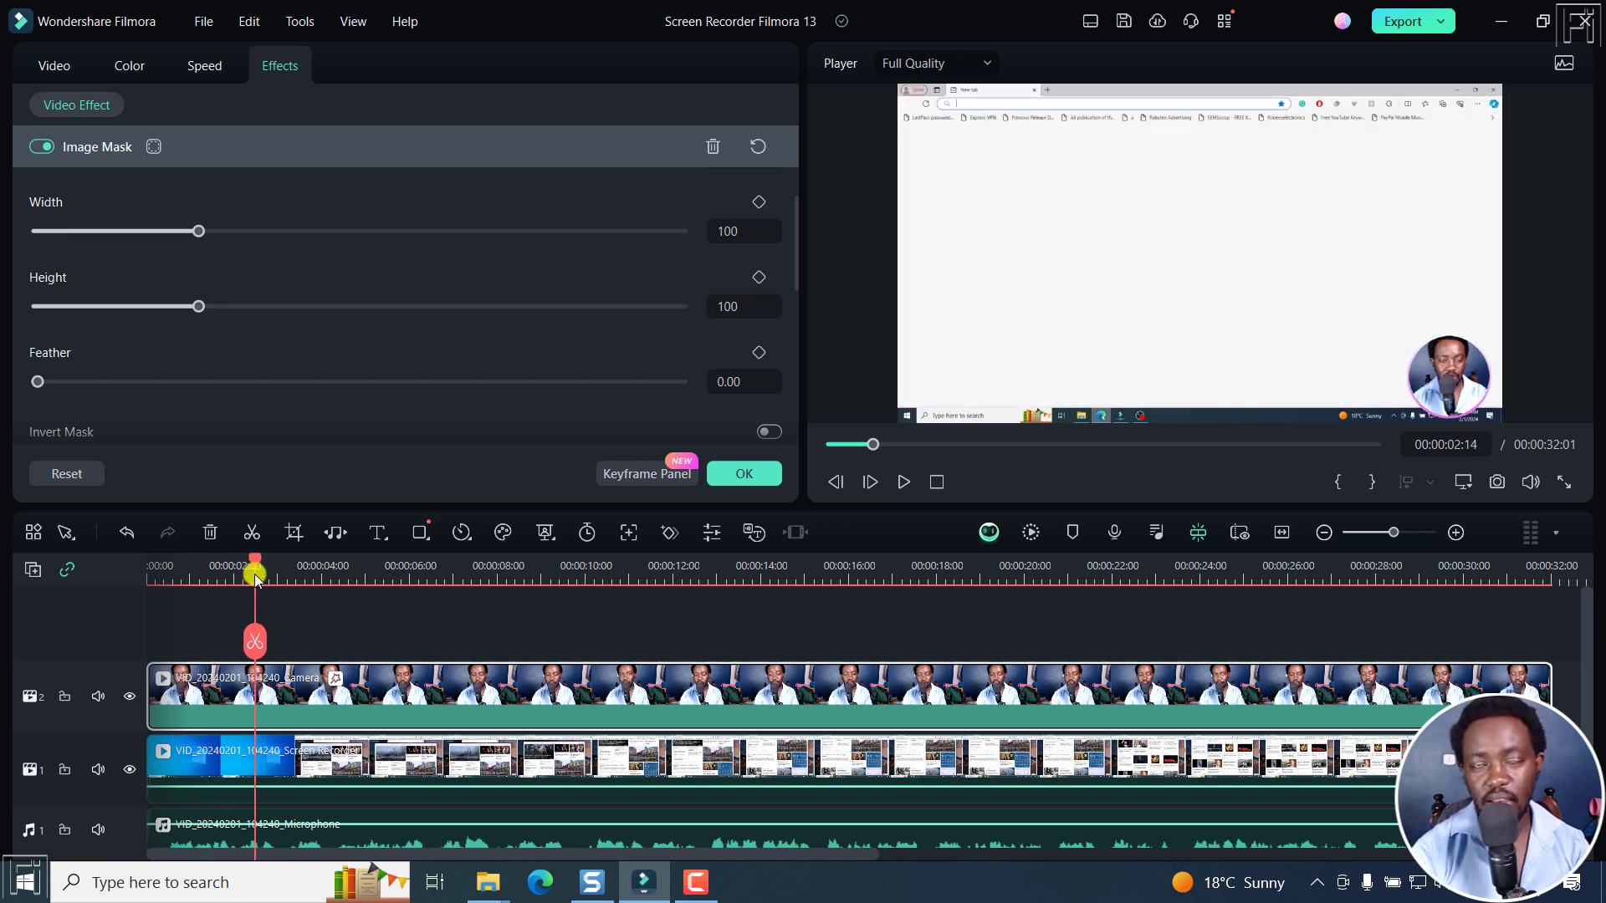